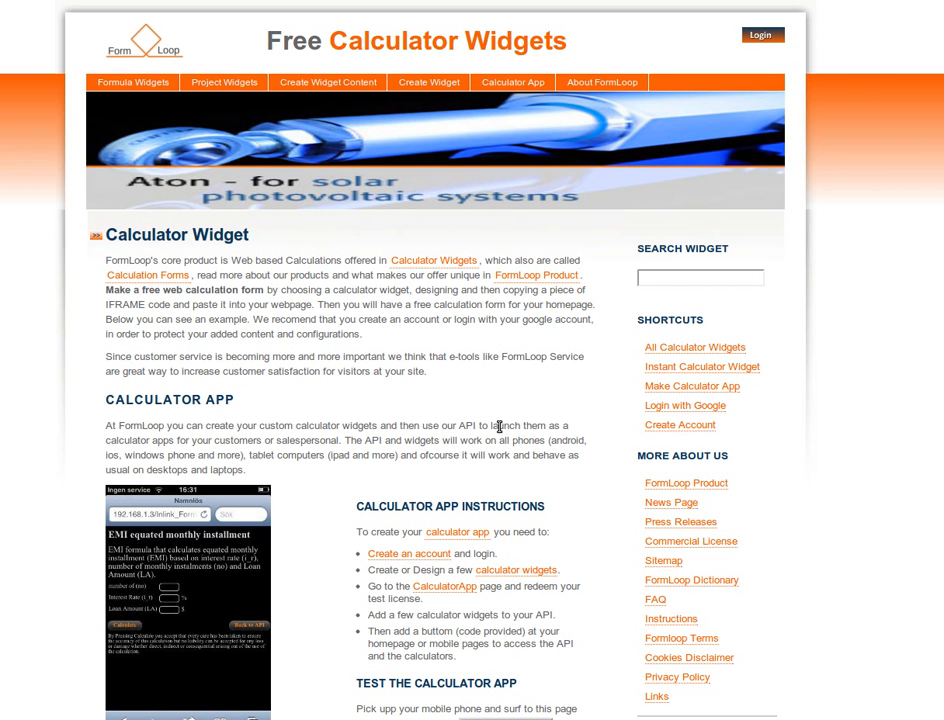
- Log in to FormLoop with the prefilled account credentials
{"action": "mouse_move", "coordinate": [287, 88]}
{"action": "left_click", "coordinate": [770, 40]}
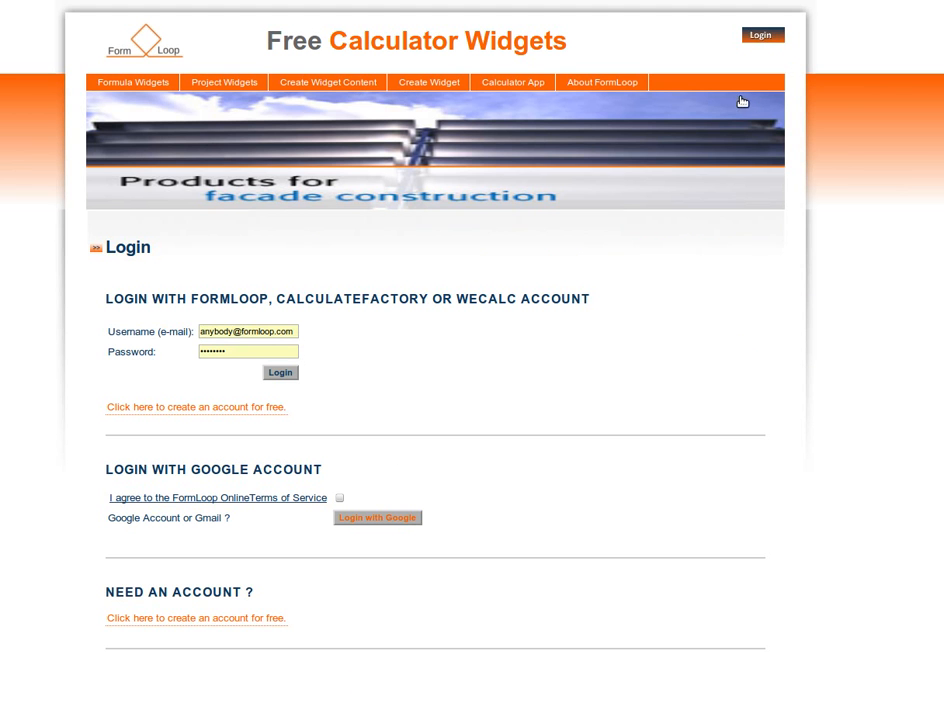
{"action": "left_click", "coordinate": [289, 376]}
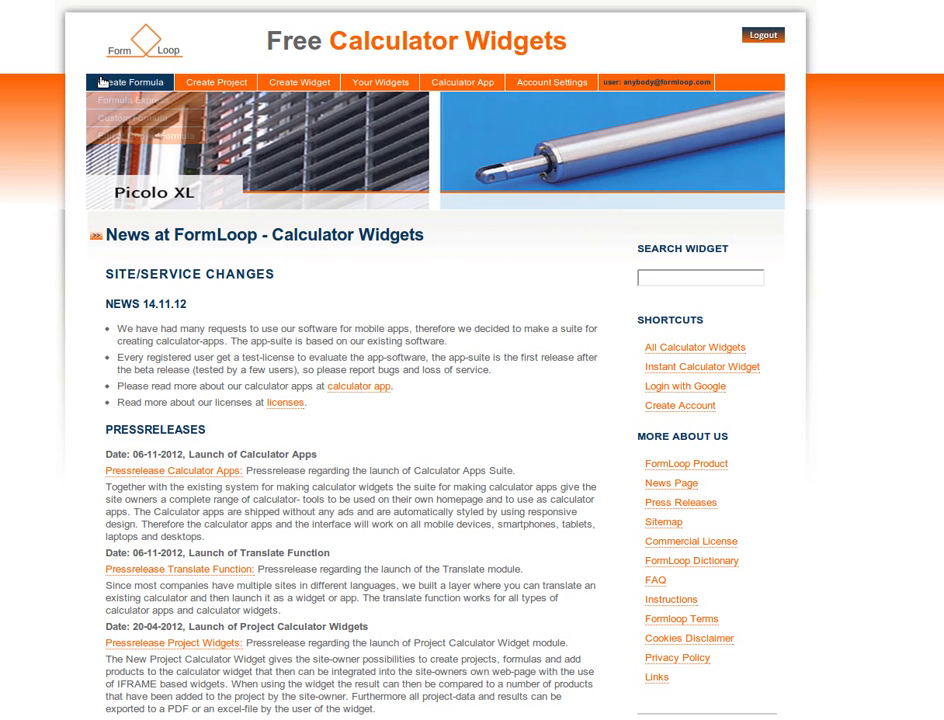
- Open the form for creating a custom formula
{"action": "mouse_move", "coordinate": [106, 86]}
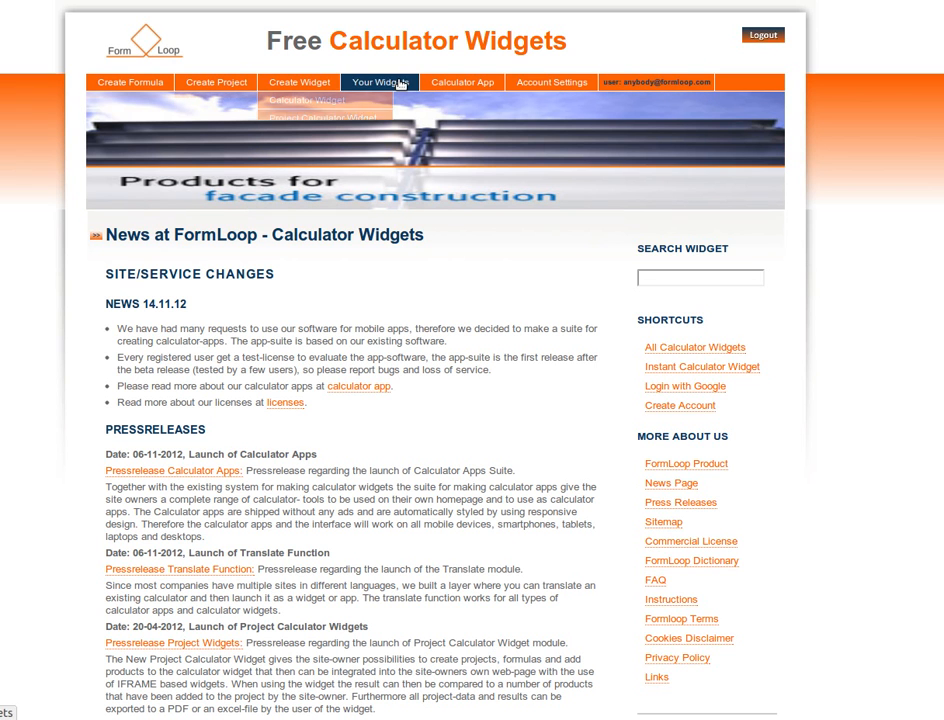
{"action": "mouse_move", "coordinate": [558, 82]}
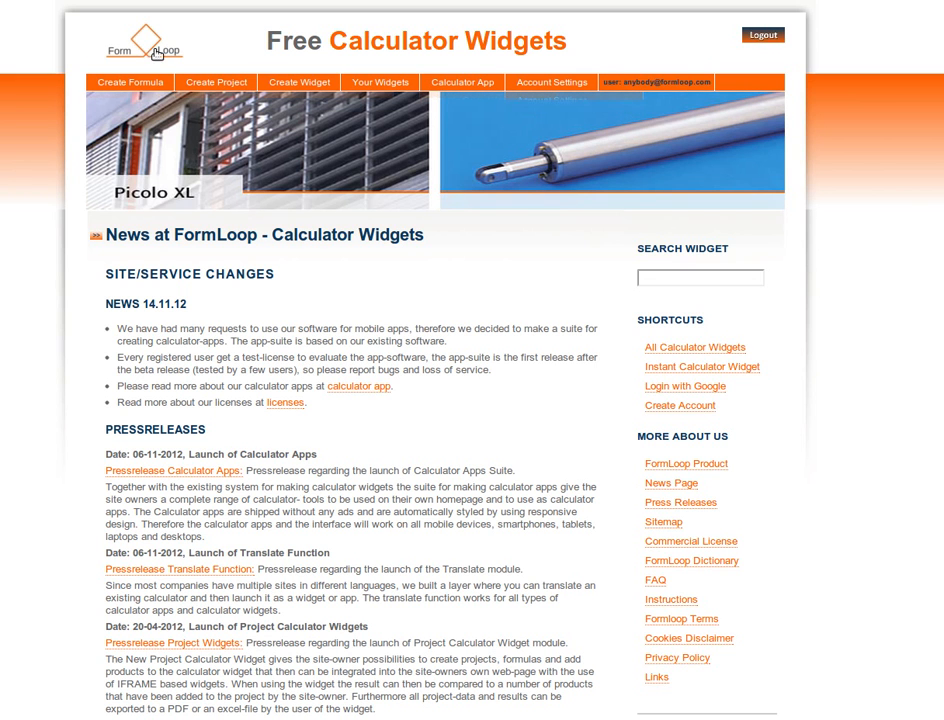
{"action": "mouse_move", "coordinate": [146, 86]}
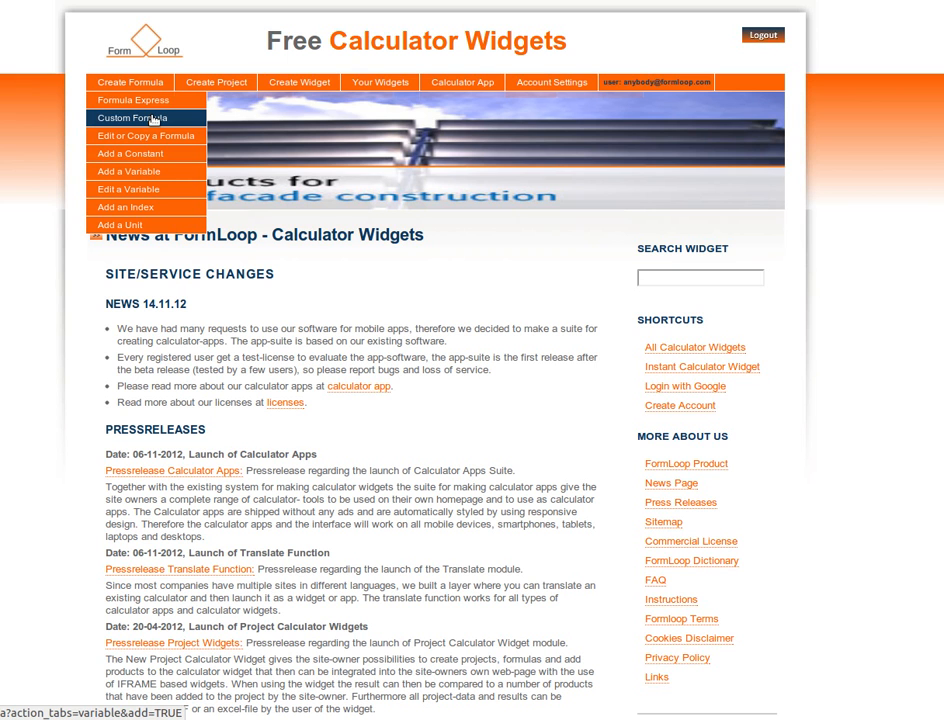
{"action": "left_click", "coordinate": [153, 119]}
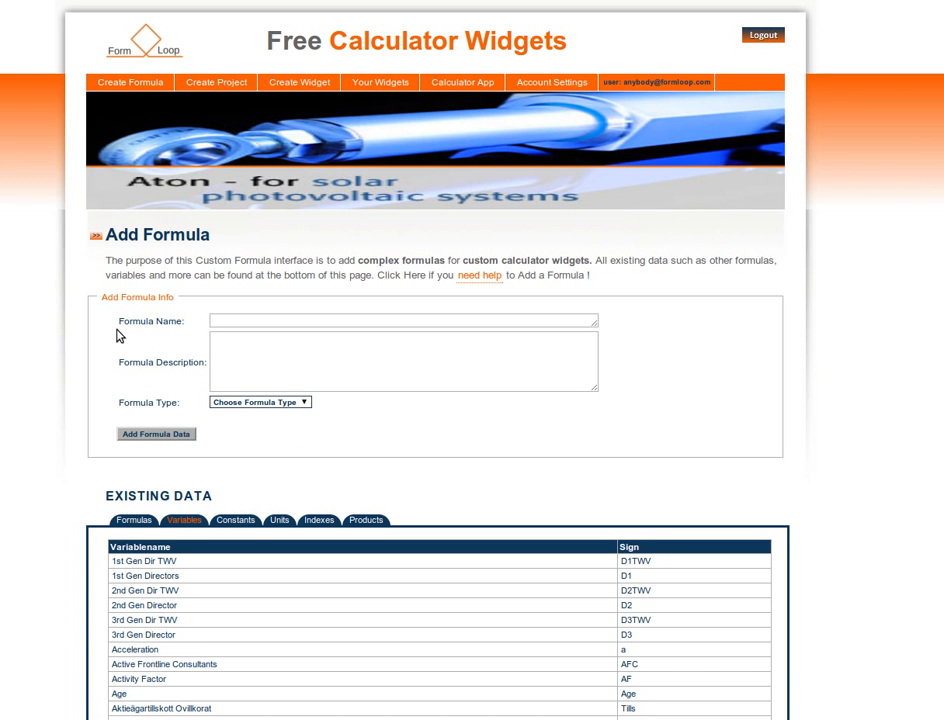
- Examine the formula name, description and type fields and browse the existing formulas, variables, constants, units and indexes
{"action": "left_click_drag", "start_coordinate": [119, 321], "coordinate": [187, 326]}
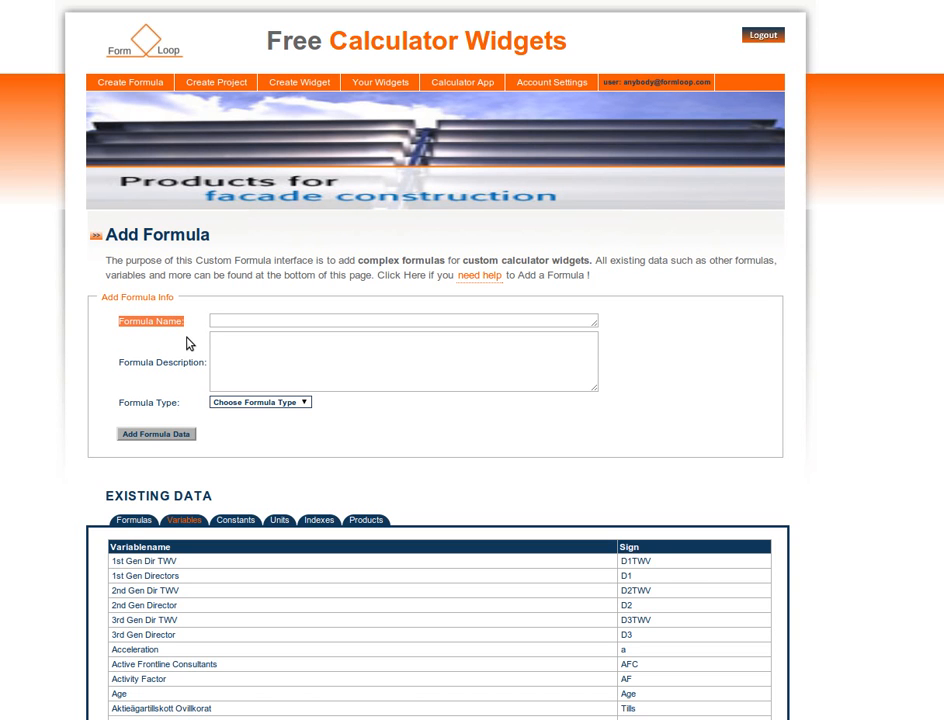
{"action": "left_click", "coordinate": [121, 363]}
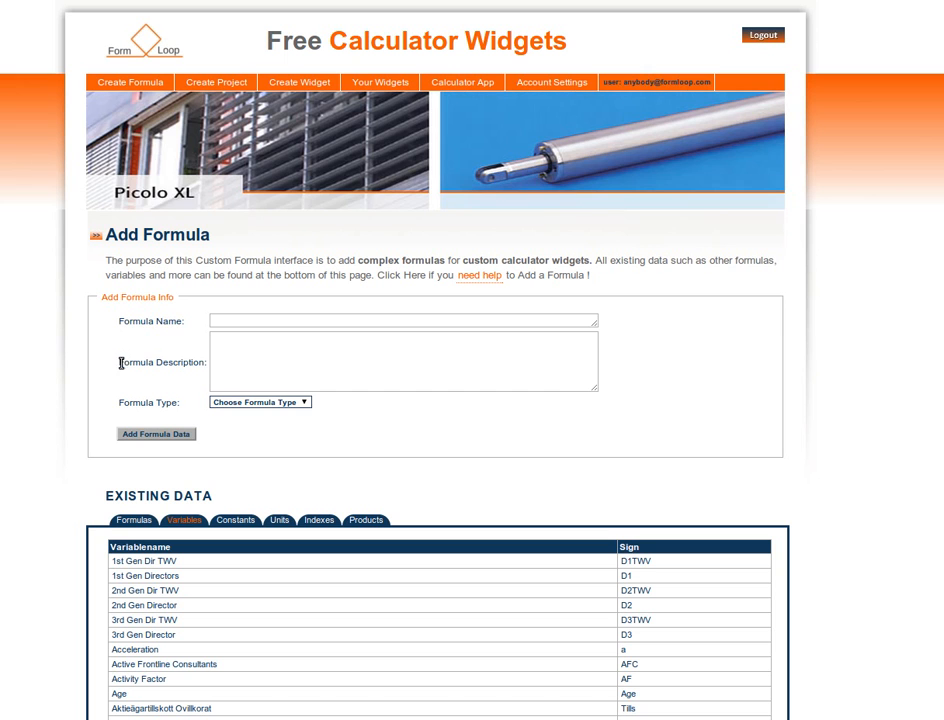
{"action": "left_click_drag", "start_coordinate": [118, 368], "coordinate": [203, 366]}
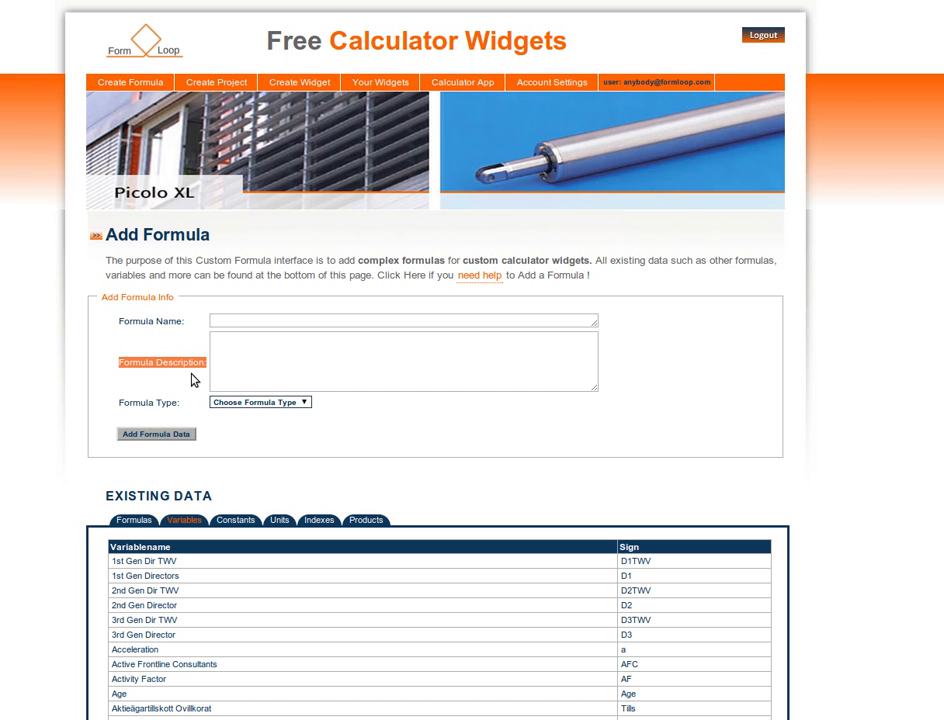
{"action": "left_click_drag", "start_coordinate": [119, 402], "coordinate": [186, 408]}
{"action": "left_click", "coordinate": [236, 448]}
{"action": "scroll", "coordinate": [236, 442], "scroll_direction": "down", "scroll_amount": 1}
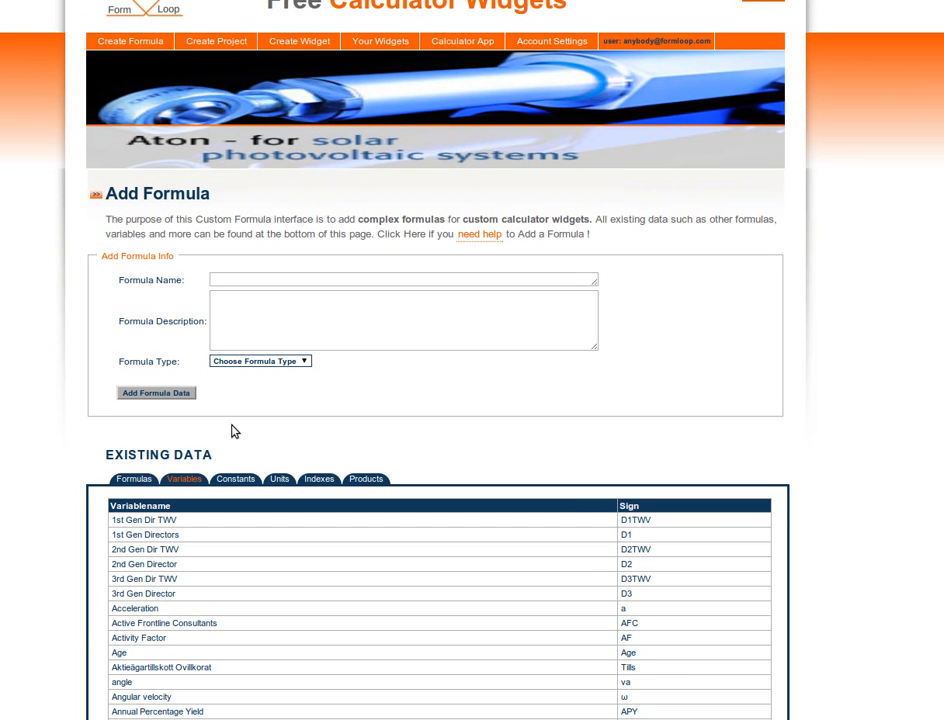
{"action": "left_click_drag", "start_coordinate": [105, 454], "coordinate": [217, 455]}
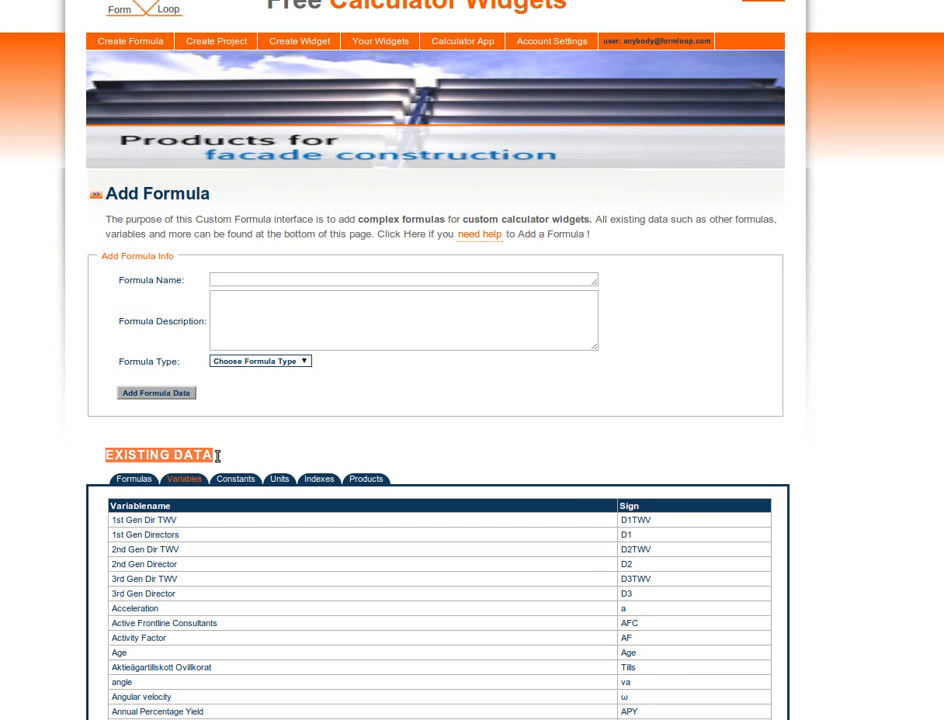
{"action": "left_click", "coordinate": [122, 482]}
{"action": "left_click", "coordinate": [212, 220]}
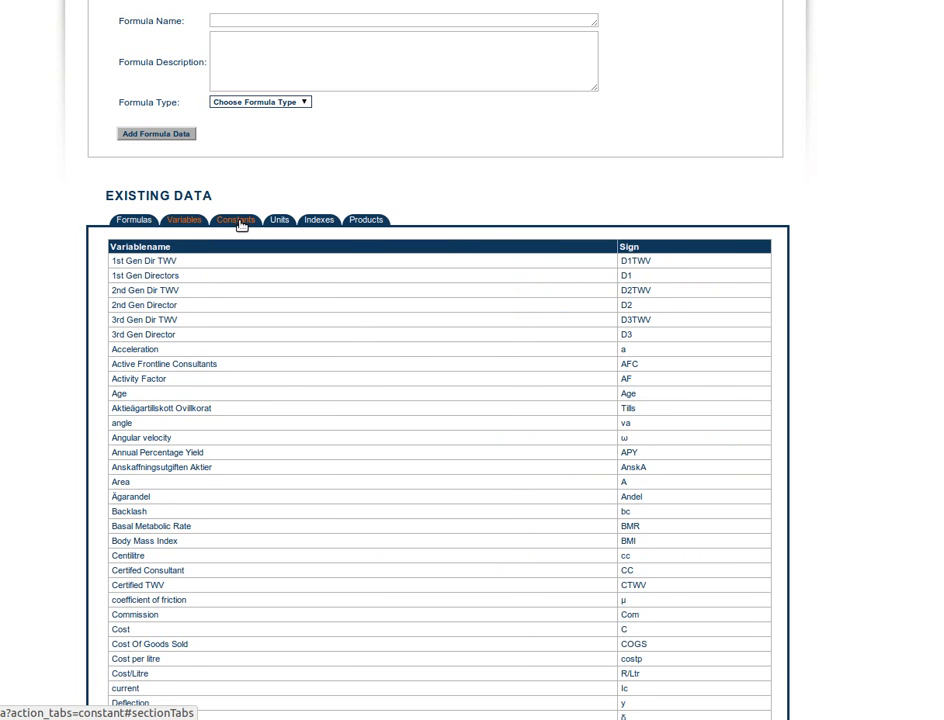
{"action": "left_click", "coordinate": [242, 221]}
{"action": "left_click", "coordinate": [282, 220]}
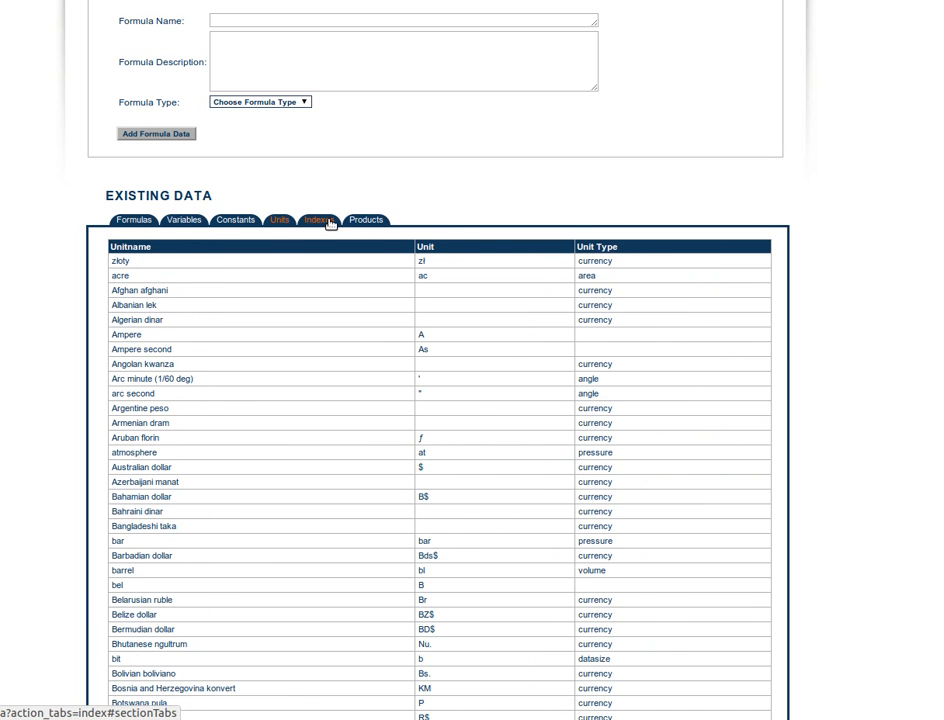
{"action": "left_click", "coordinate": [326, 220]}
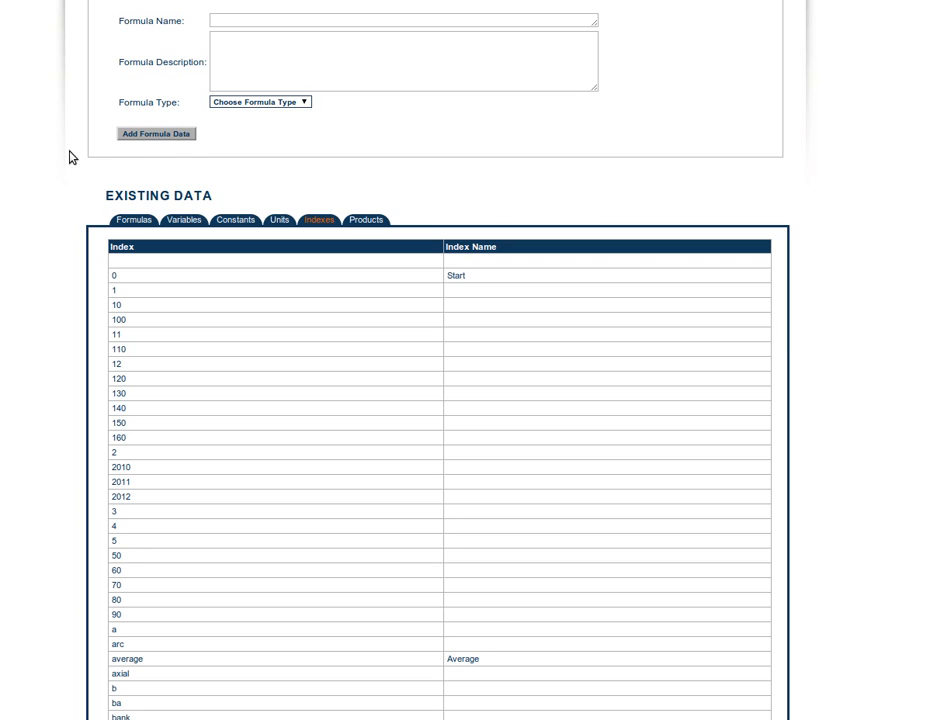
{"action": "scroll", "coordinate": [29, 168], "scroll_direction": "up", "scroll_amount": 3}
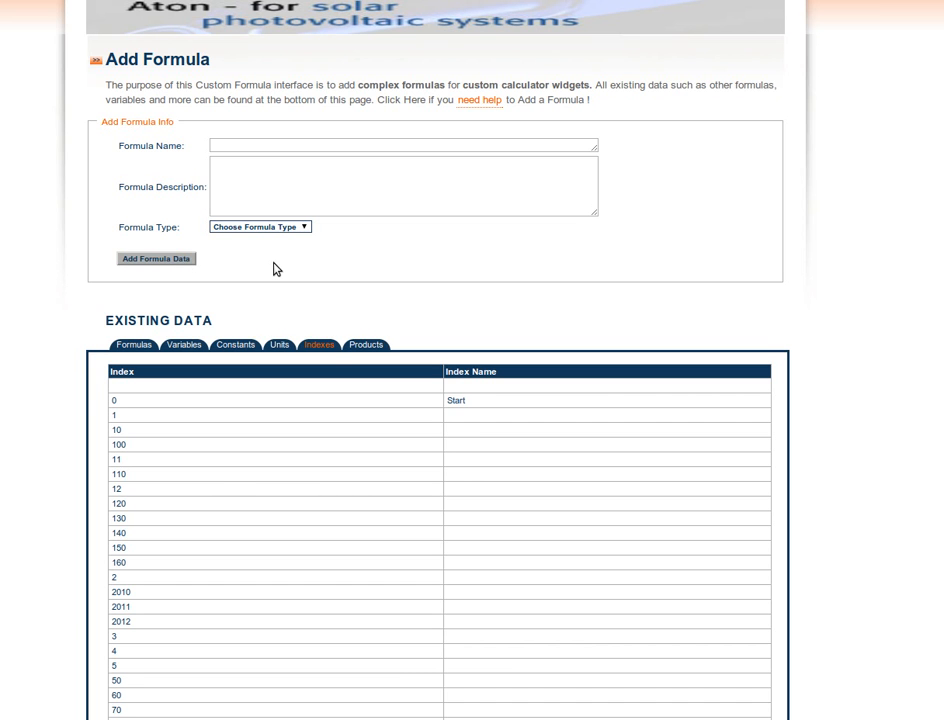
{"action": "left_click", "coordinate": [188, 346]}
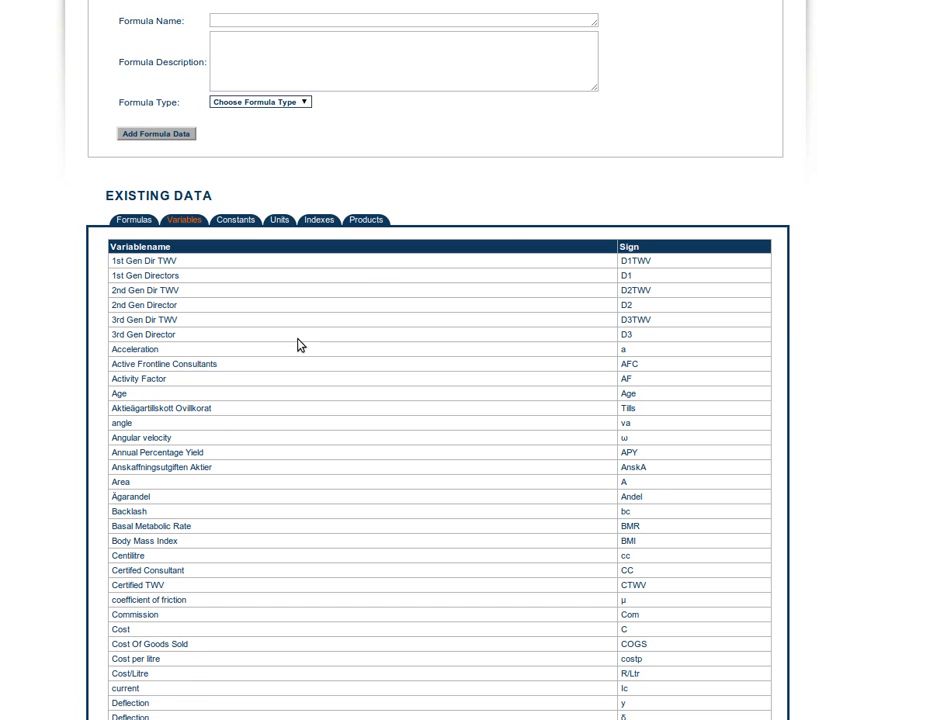
{"action": "scroll", "coordinate": [510, 232], "scroll_direction": "up", "scroll_amount": 5}
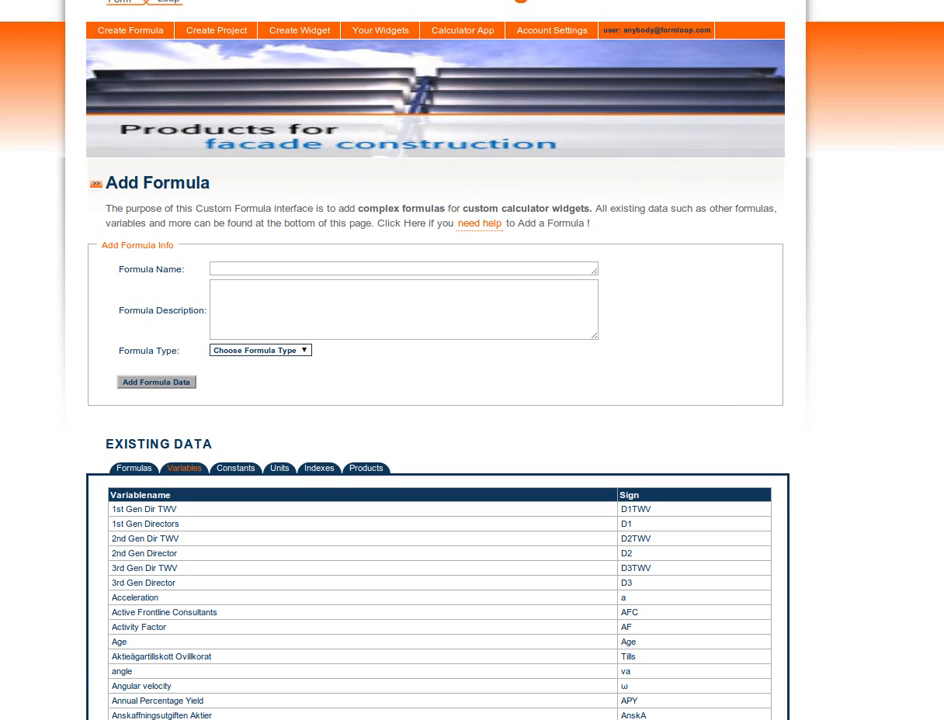
- Consult the formula notes in gedit and name the new formula "Electric Power from resistance and current"
{"action": "key", "text": "alt+Tab"}
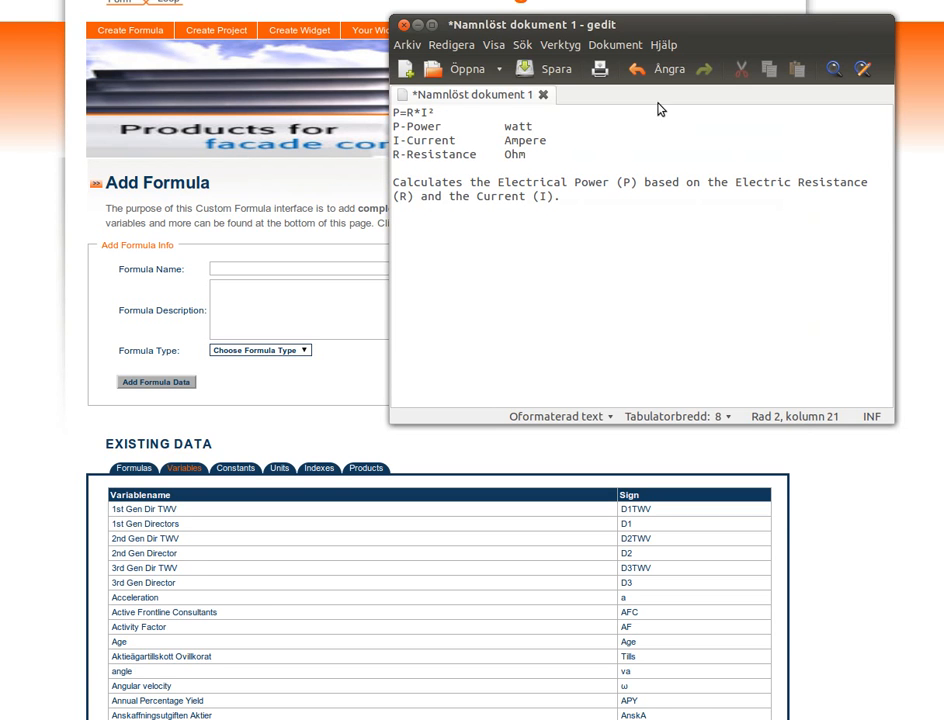
{"action": "left_click_drag", "start_coordinate": [692, 20], "coordinate": [719, 71]}
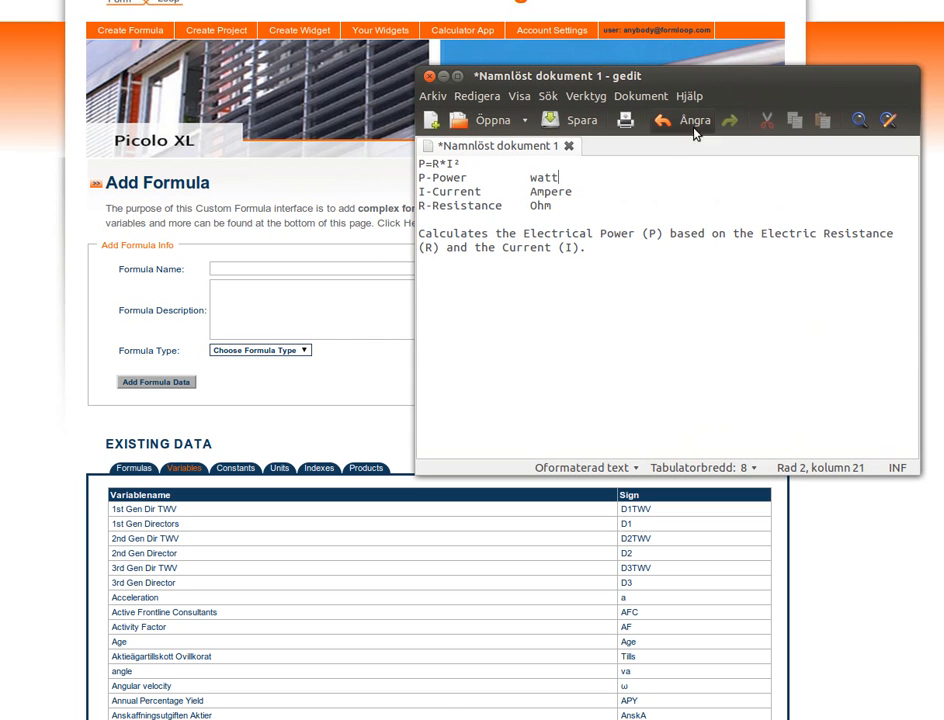
{"action": "left_click", "coordinate": [236, 267]}
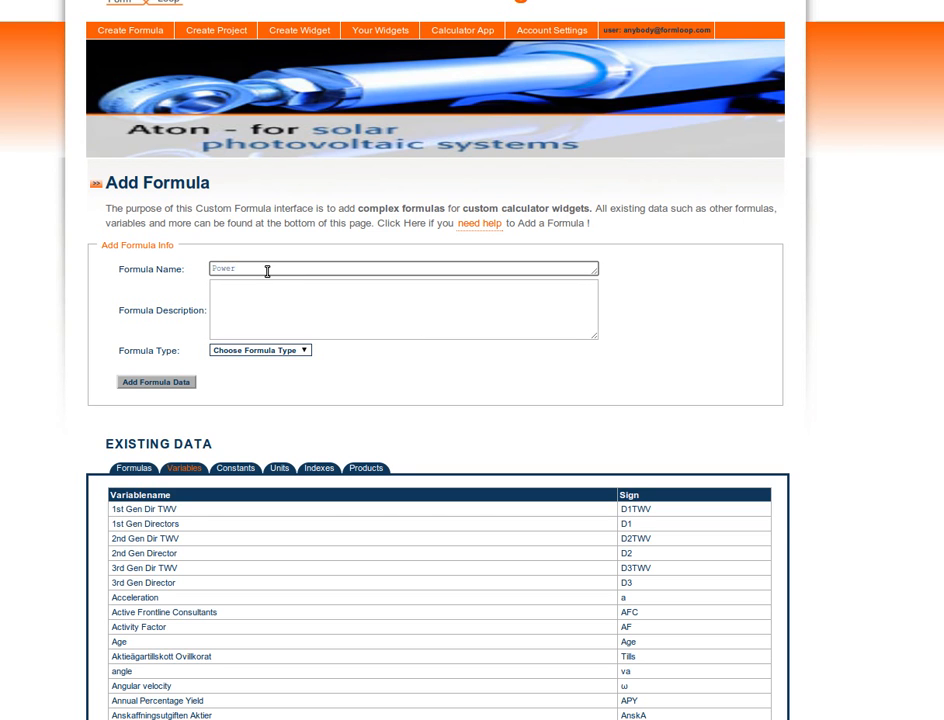
{"action": "type", "text": "Electr"}
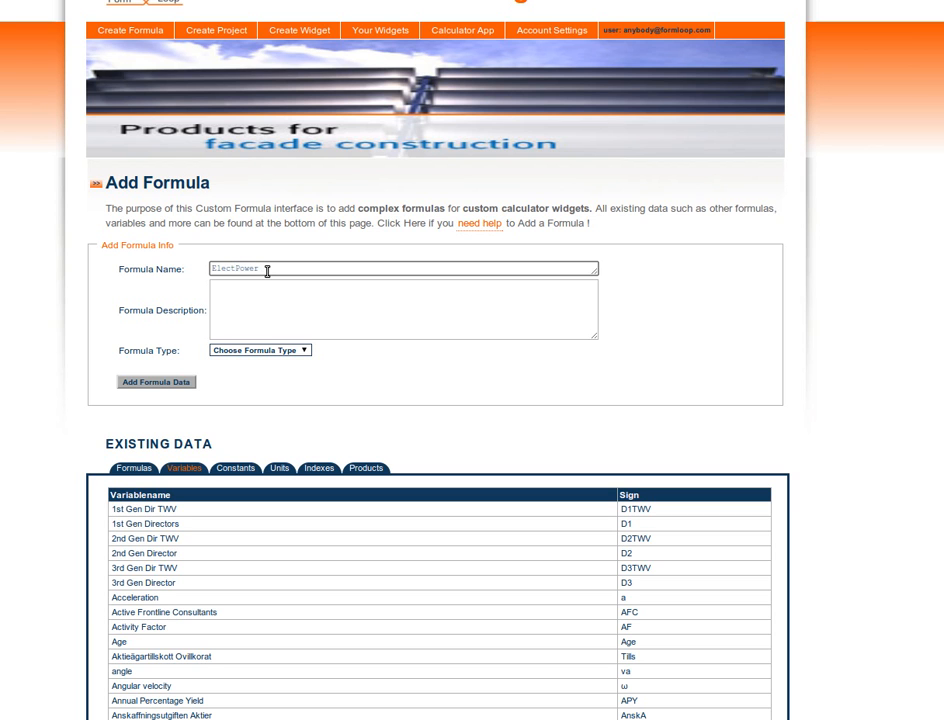
{"action": "type", "text": "ical"}
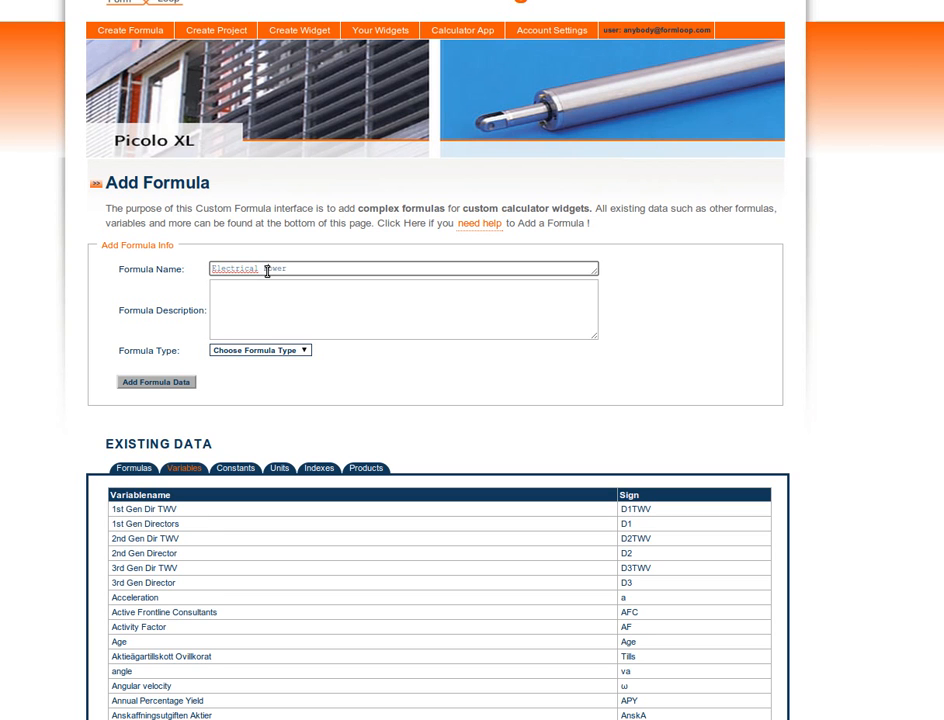
{"action": "key", "text": "Left"}
{"action": "key", "text": "BackSpace"}
{"action": "key", "text": "BackSpace"}
{"action": "key", "text": "Right"}
{"action": "key", "text": "Right"}
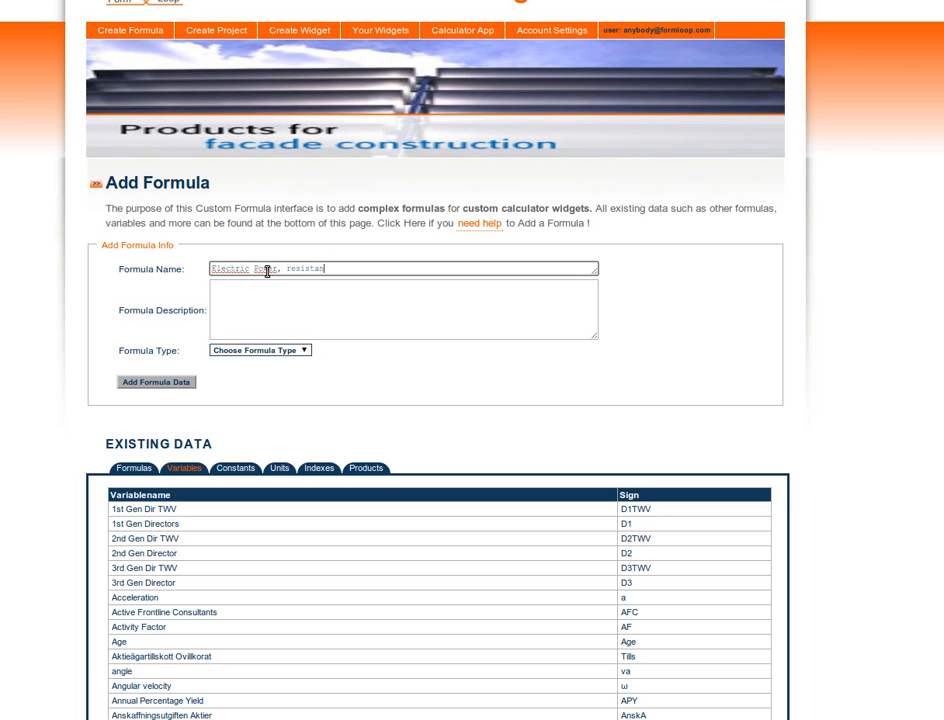
{"action": "type", "text": "and current"}
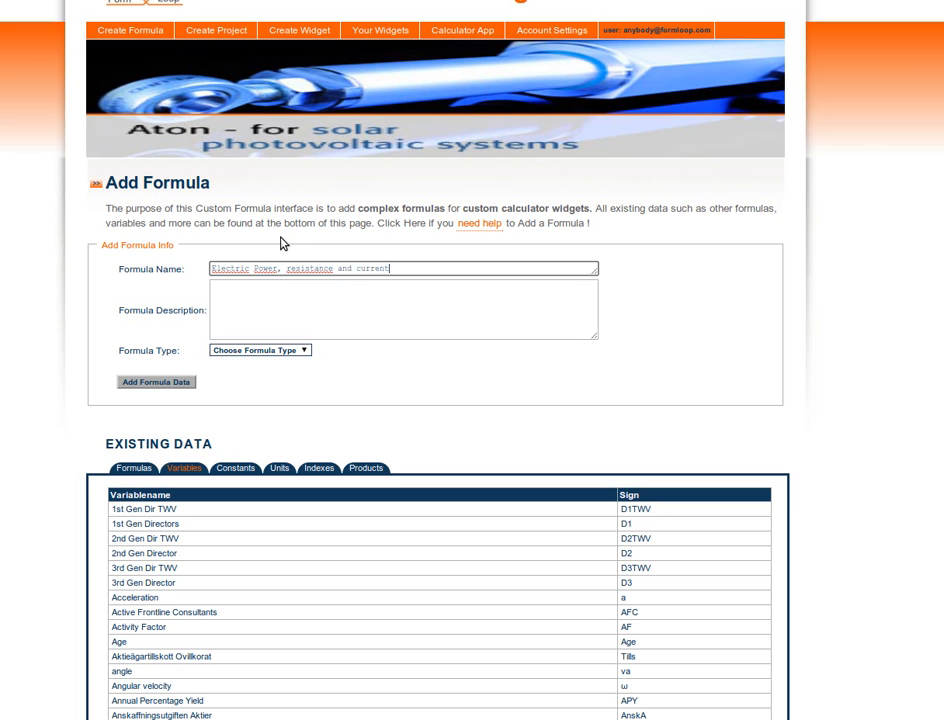
{"action": "left_click", "coordinate": [281, 267]}
{"action": "key", "text": "BackSpace"}
{"action": "type", "text": "from"}
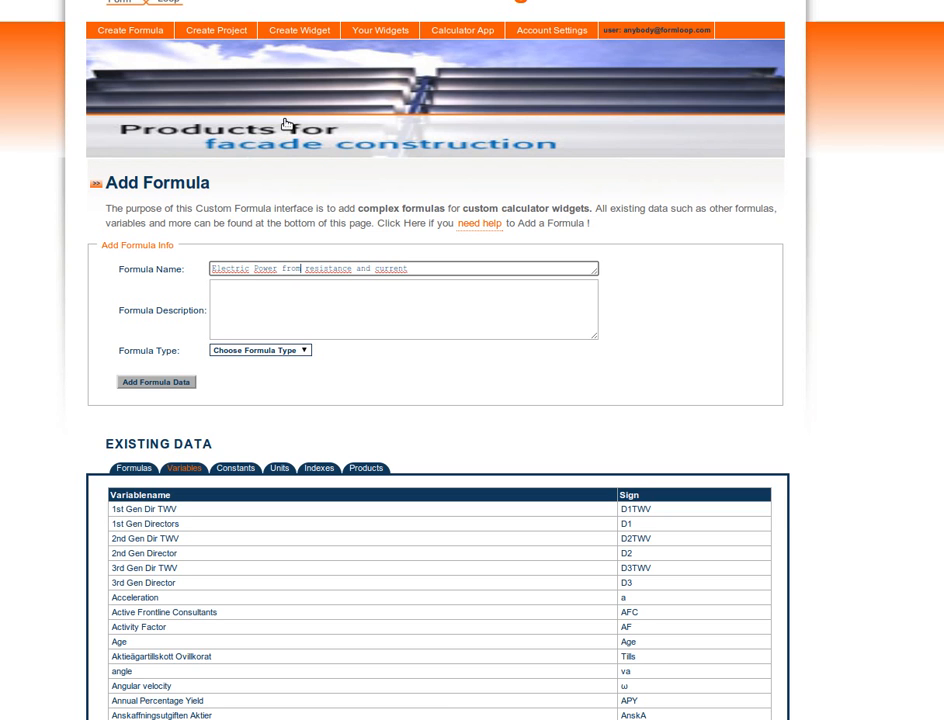
- Copy the sentence beginning "Calculates the Electrical Power (P)" from the gedit notes into the formula description
{"action": "key", "text": "alt+Tab"}
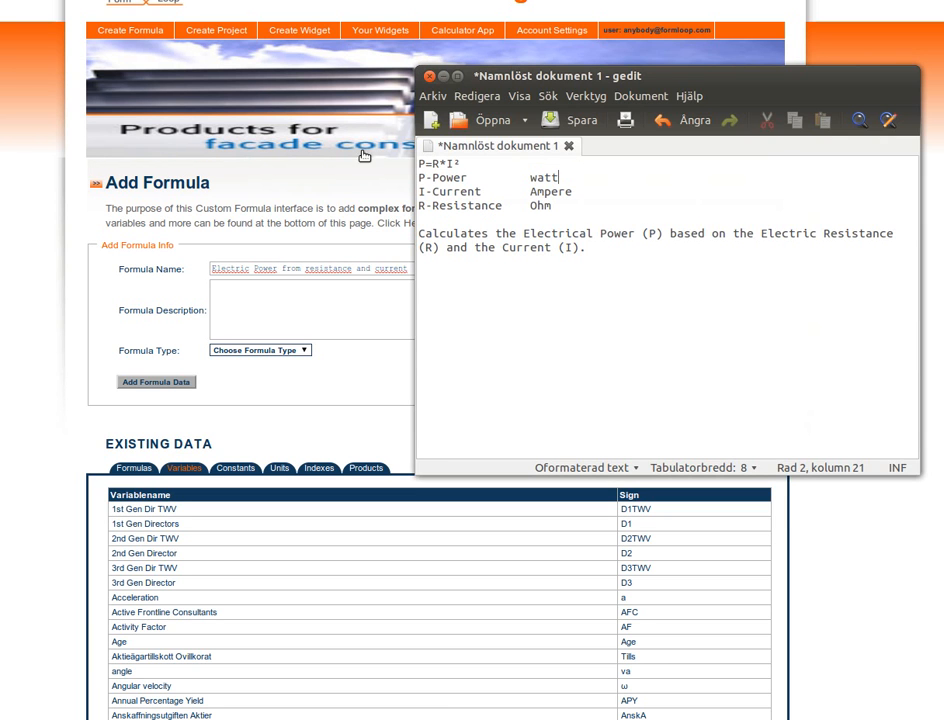
{"action": "left_click_drag", "start_coordinate": [419, 234], "coordinate": [548, 255]}
{"action": "key", "text": "ctrl+c"}
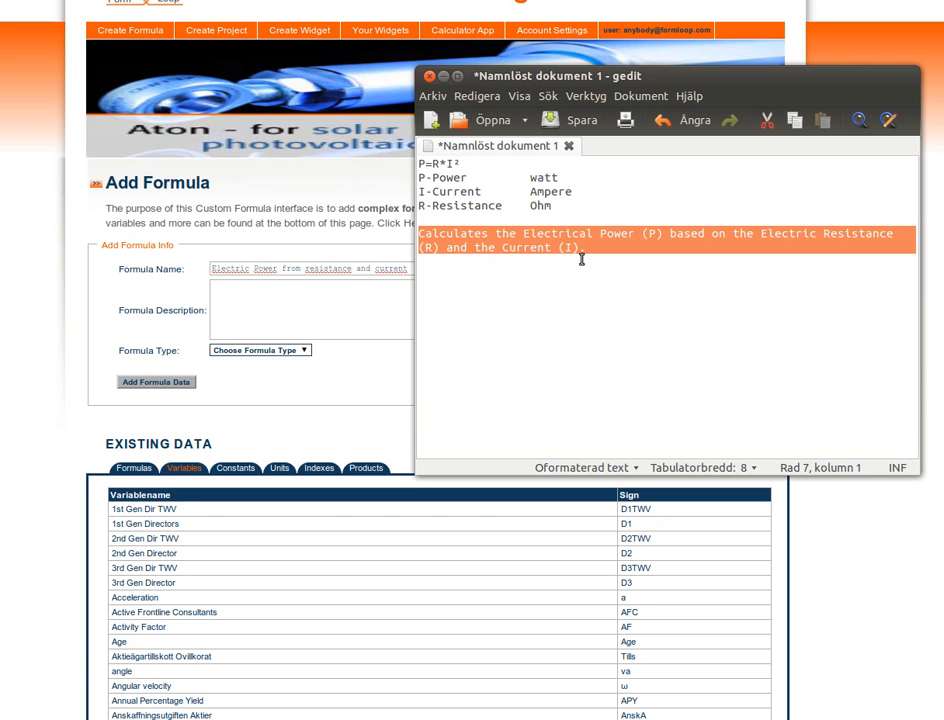
{"action": "right_click", "coordinate": [598, 242]}
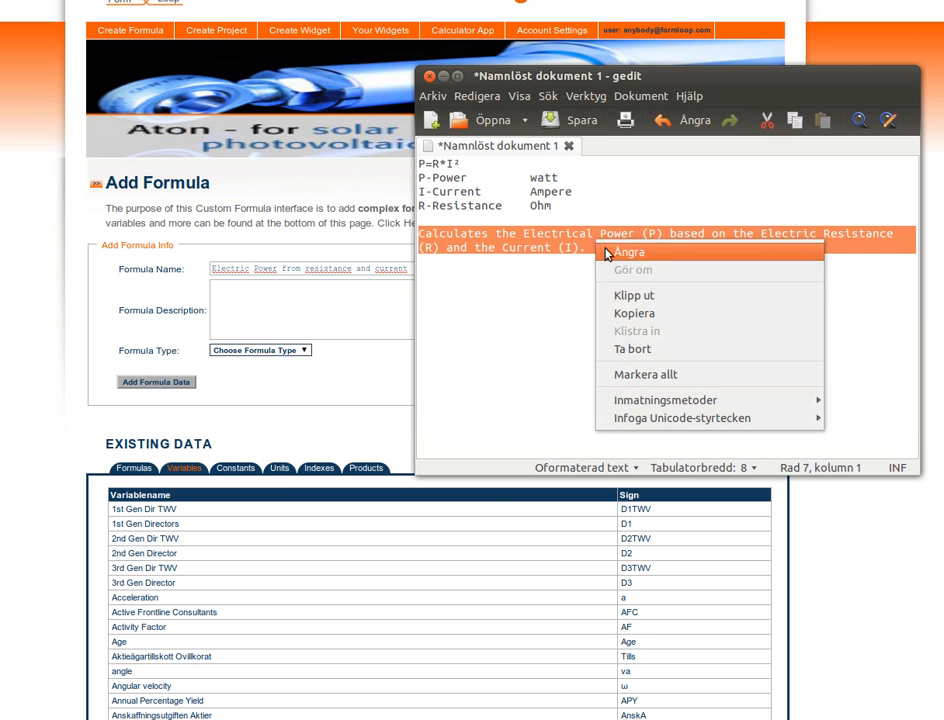
{"action": "left_click", "coordinate": [630, 373]}
{"action": "left_click", "coordinate": [285, 304]}
{"action": "right_click", "coordinate": [276, 297]}
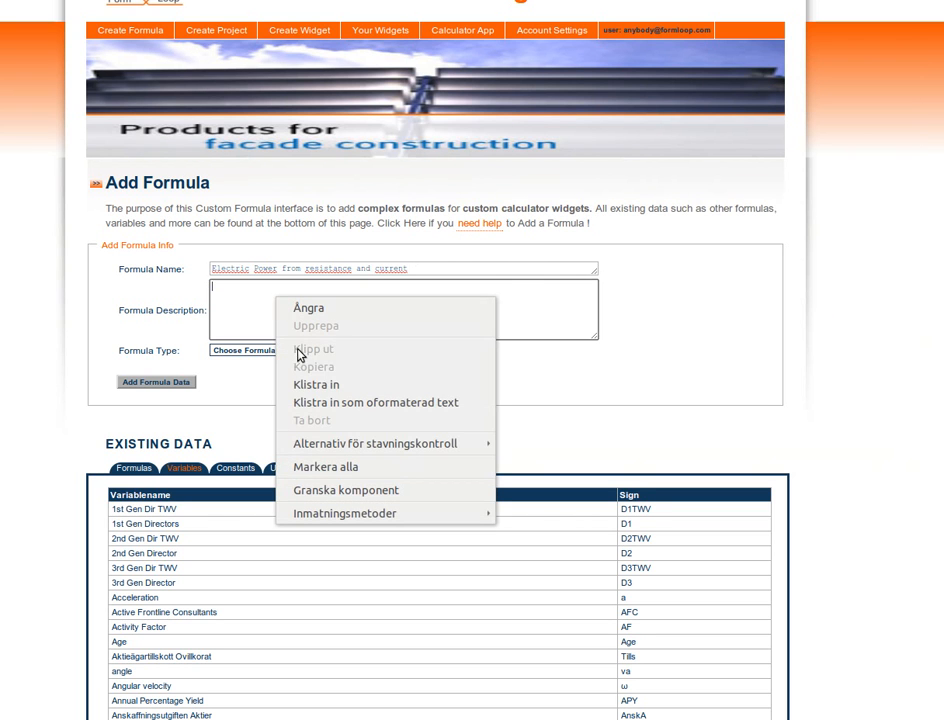
{"action": "left_click", "coordinate": [300, 381]}
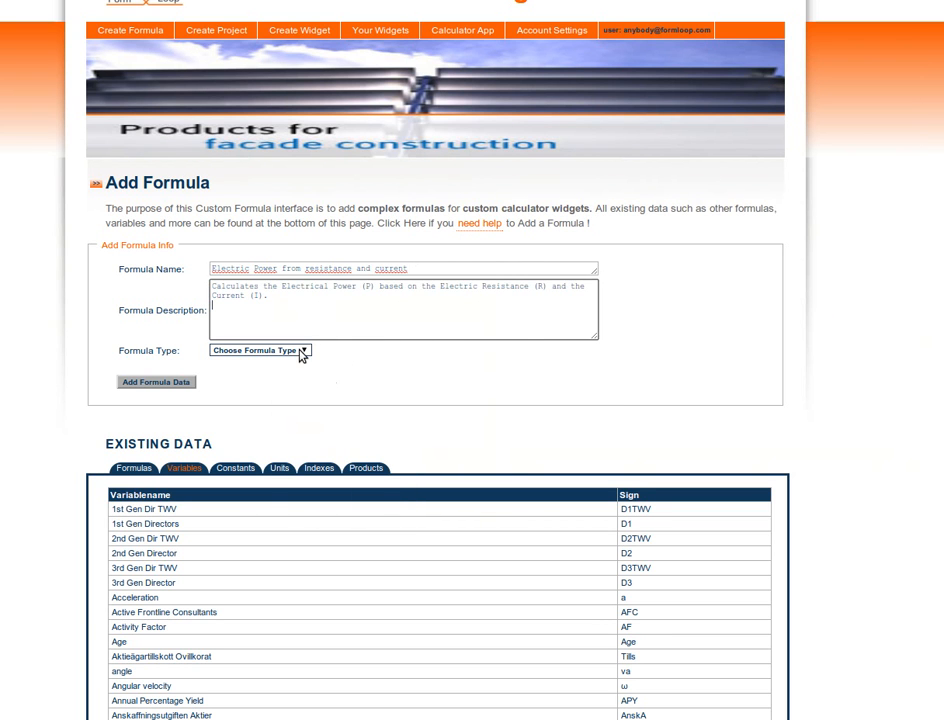
- Set the formula type to Physics and submit the formula data
{"action": "left_click", "coordinate": [306, 352]}
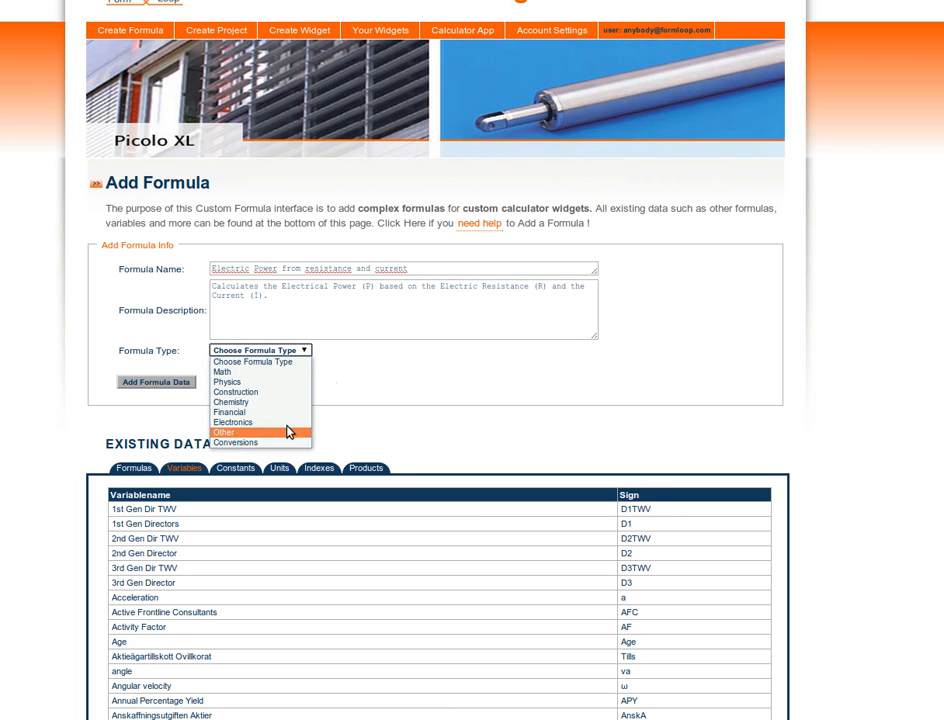
{"action": "left_click", "coordinate": [279, 383]}
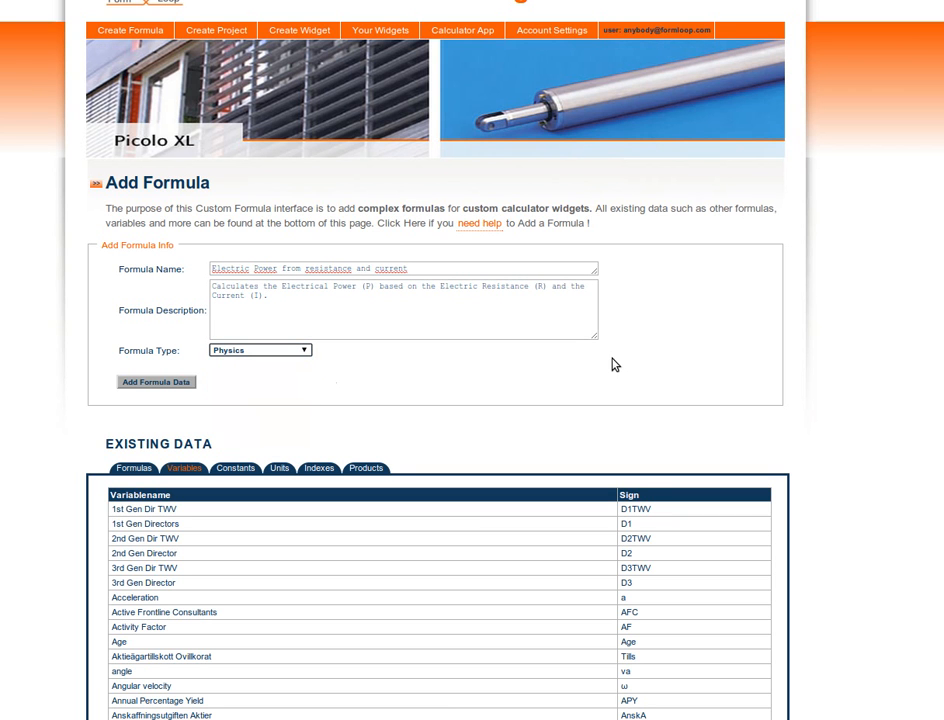
{"action": "left_click", "coordinate": [183, 382]}
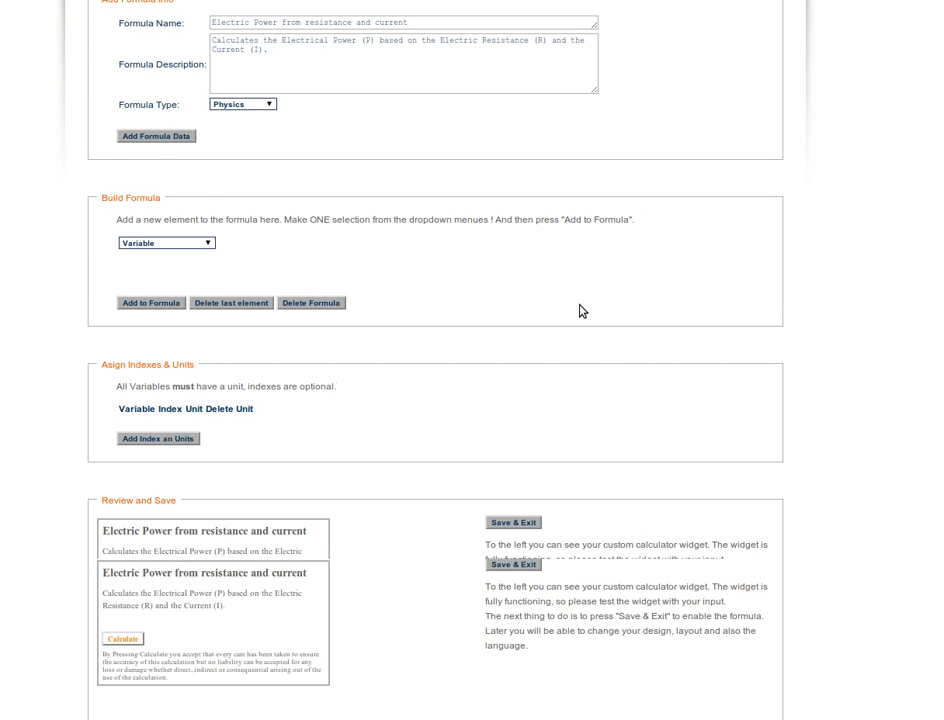
{"action": "scroll", "coordinate": [581, 312], "scroll_direction": "up", "scroll_amount": 2}
{"action": "left_click", "coordinate": [263, 165]}
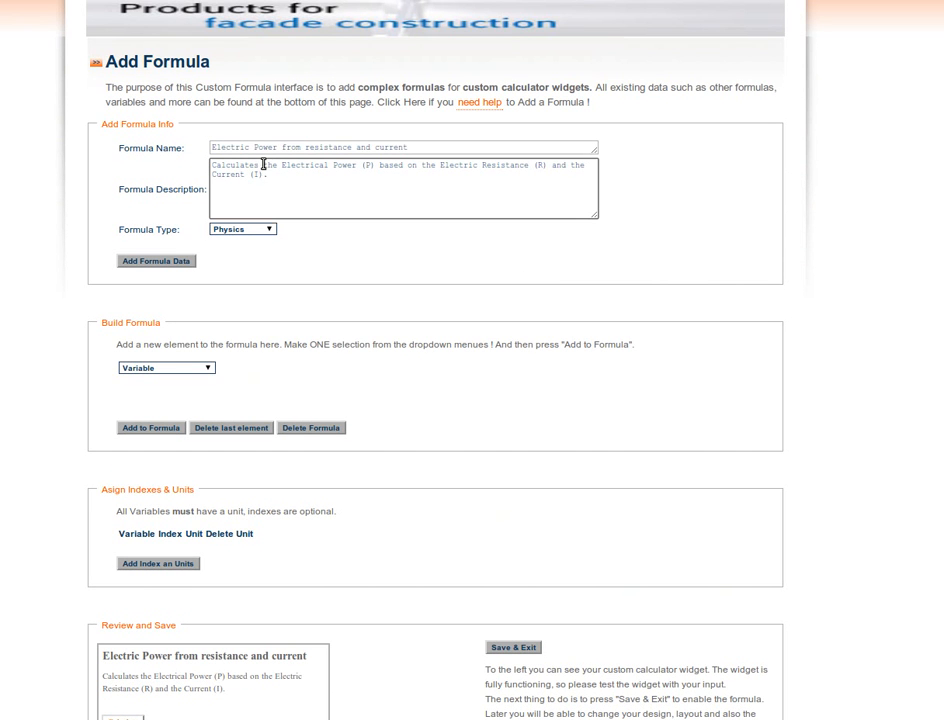
{"action": "left_click_drag", "start_coordinate": [302, 146], "coordinate": [312, 172]}
{"action": "left_click", "coordinate": [320, 166]}
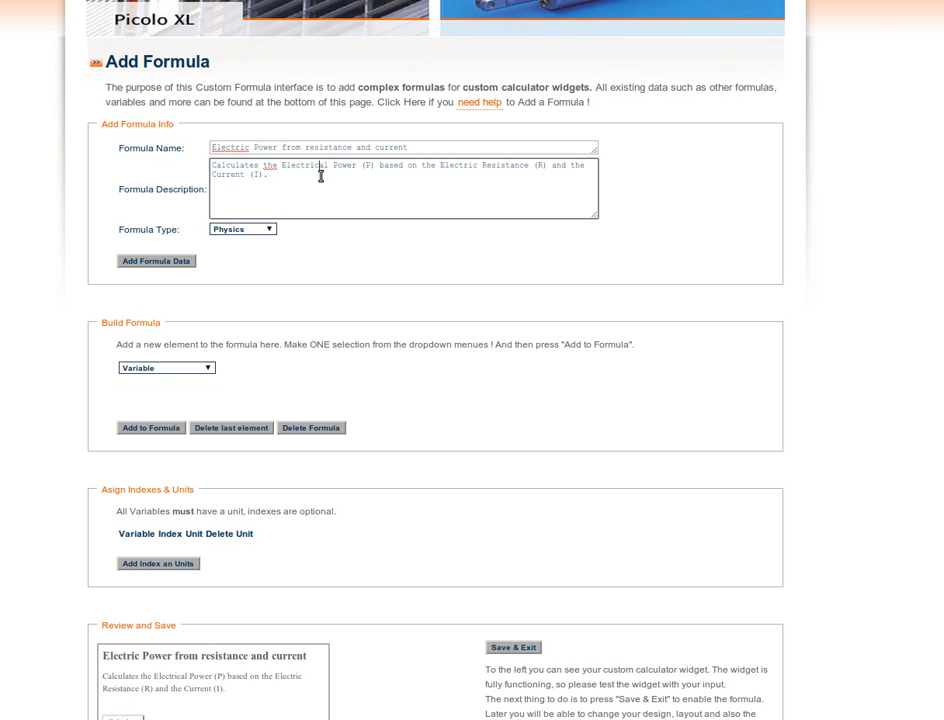
- Add the variable "P | Power" as the first element of the formula
{"action": "left_click", "coordinate": [162, 263]}
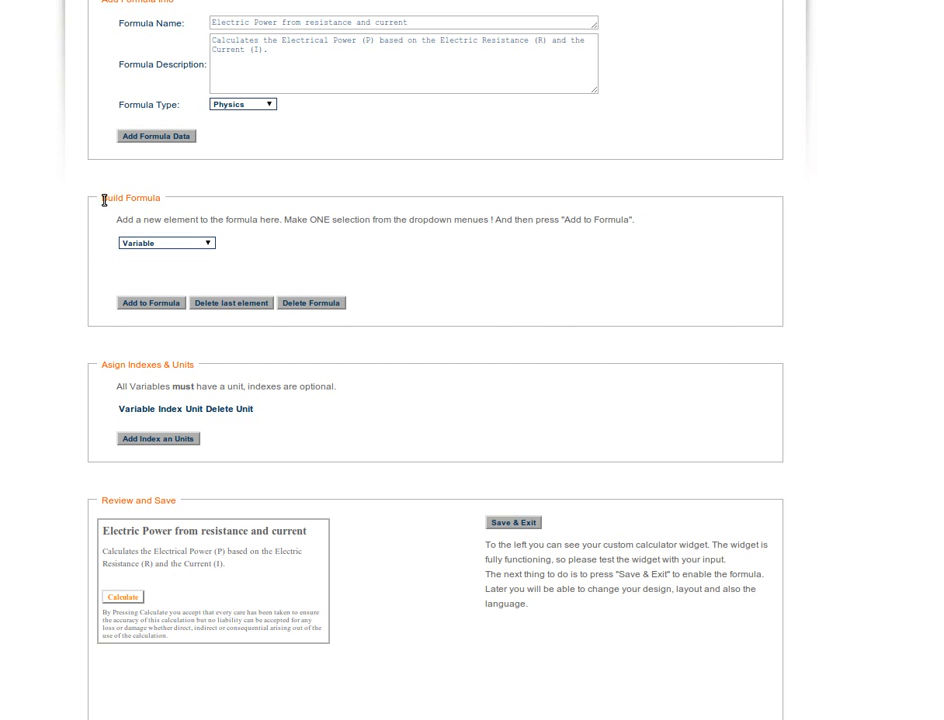
{"action": "left_click_drag", "start_coordinate": [104, 200], "coordinate": [169, 202]}
{"action": "left_click", "coordinate": [313, 259]}
{"action": "left_click", "coordinate": [213, 245]}
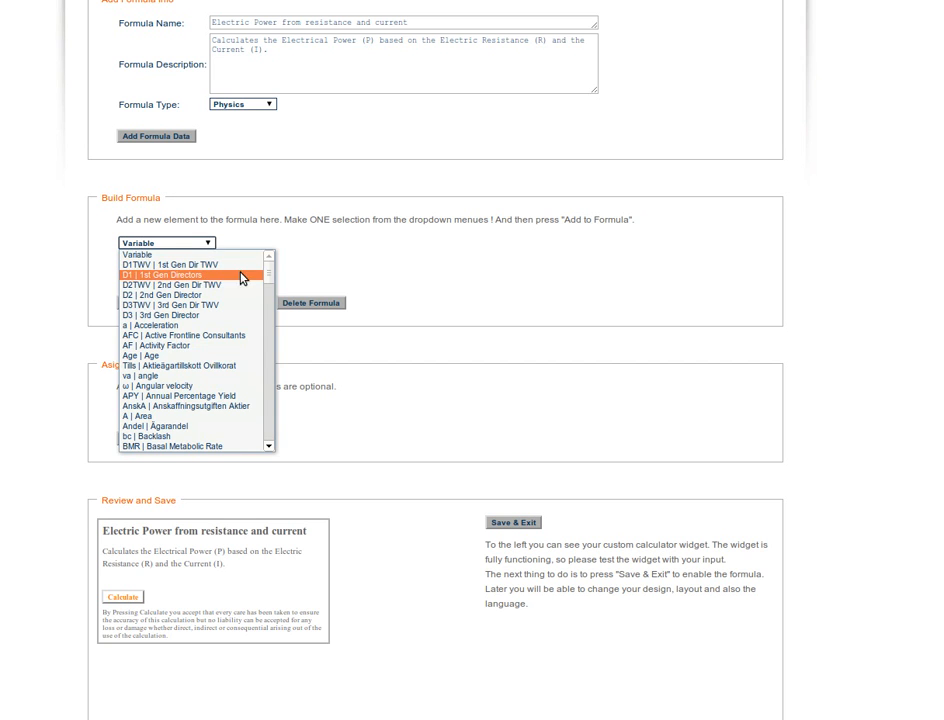
{"action": "left_click_drag", "start_coordinate": [270, 270], "coordinate": [284, 370]}
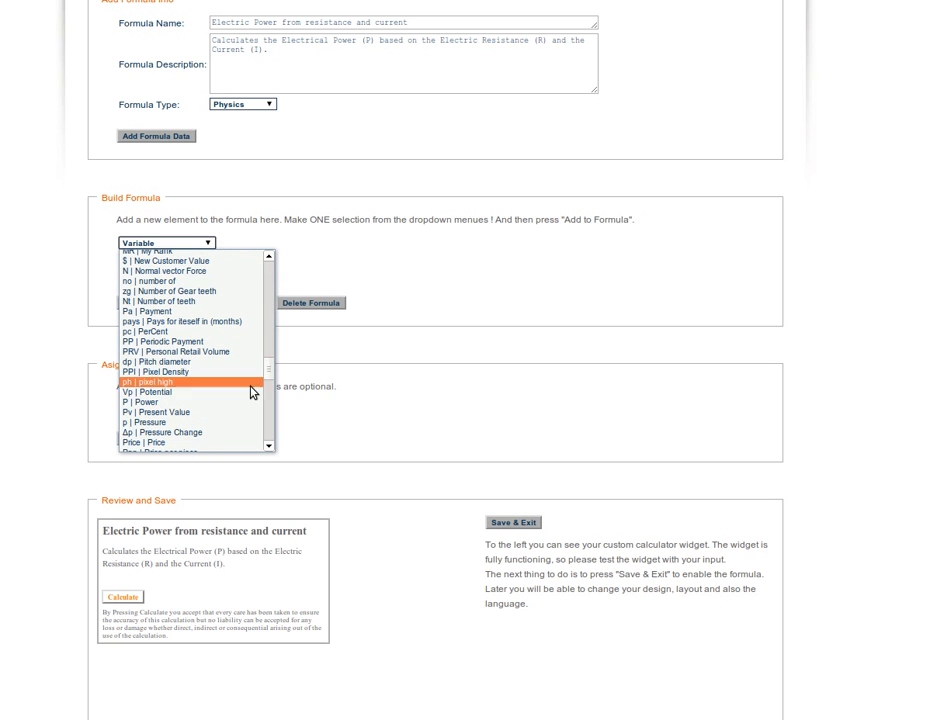
{"action": "left_click", "coordinate": [215, 406]}
{"action": "left_click", "coordinate": [164, 299]}
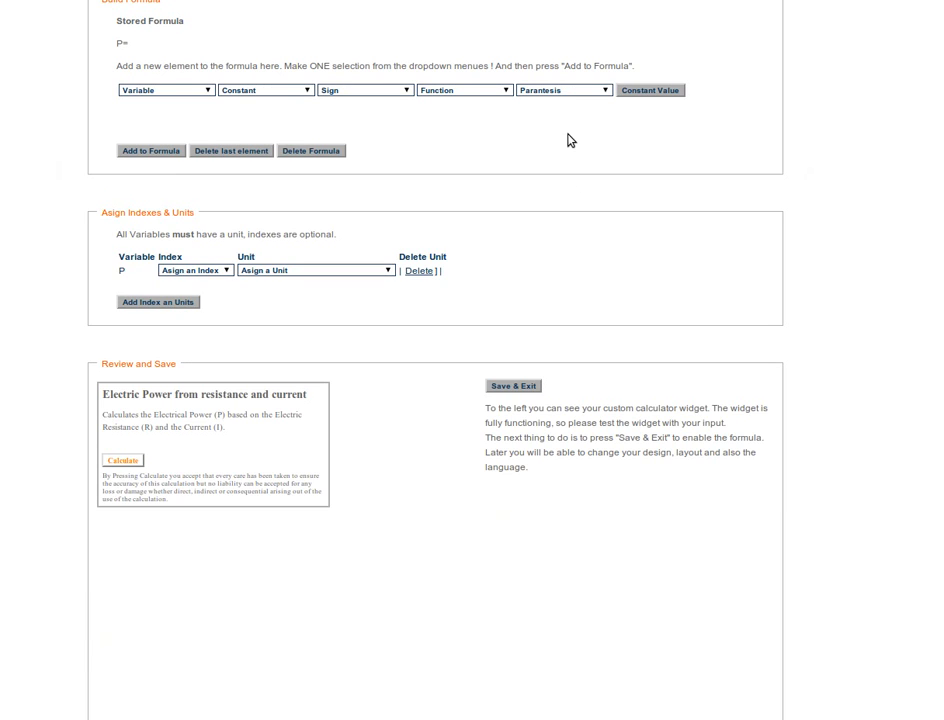
- Add the variable "R | Resistance" to the formula after the equals sign
{"action": "scroll", "coordinate": [529, 217], "scroll_direction": "up", "scroll_amount": 3}
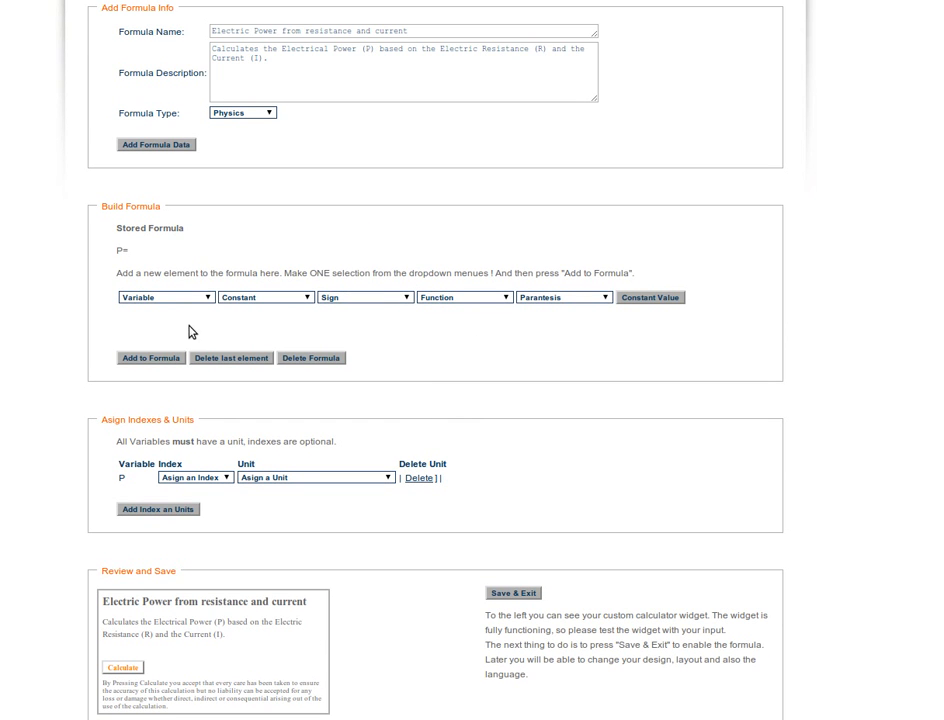
{"action": "left_click", "coordinate": [209, 300]}
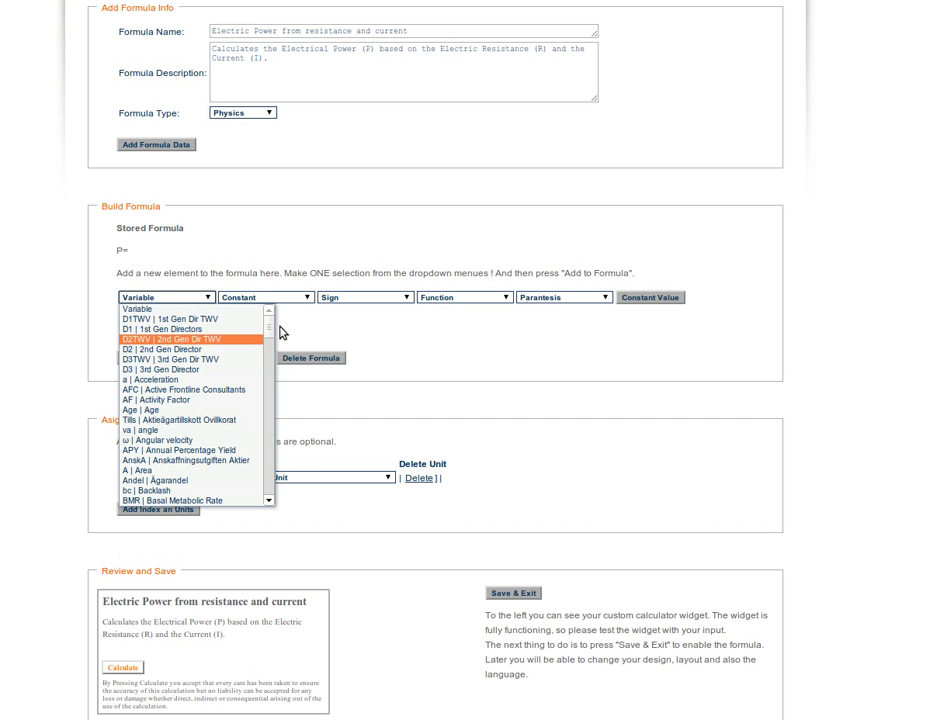
{"action": "left_click_drag", "start_coordinate": [265, 331], "coordinate": [280, 451]}
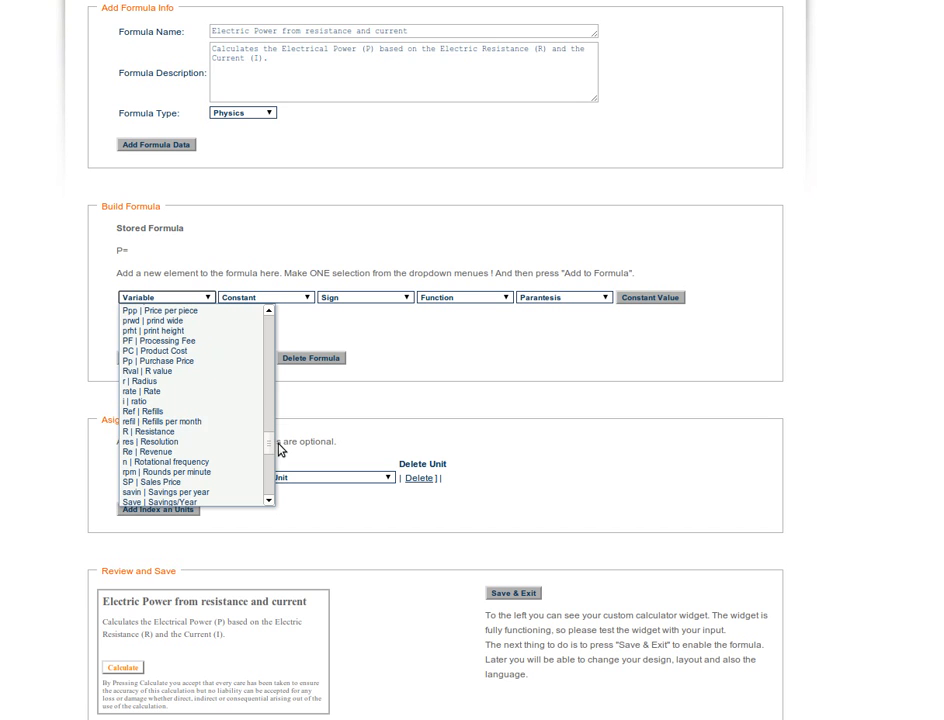
{"action": "left_click", "coordinate": [219, 432]}
{"action": "left_click", "coordinate": [168, 358]}
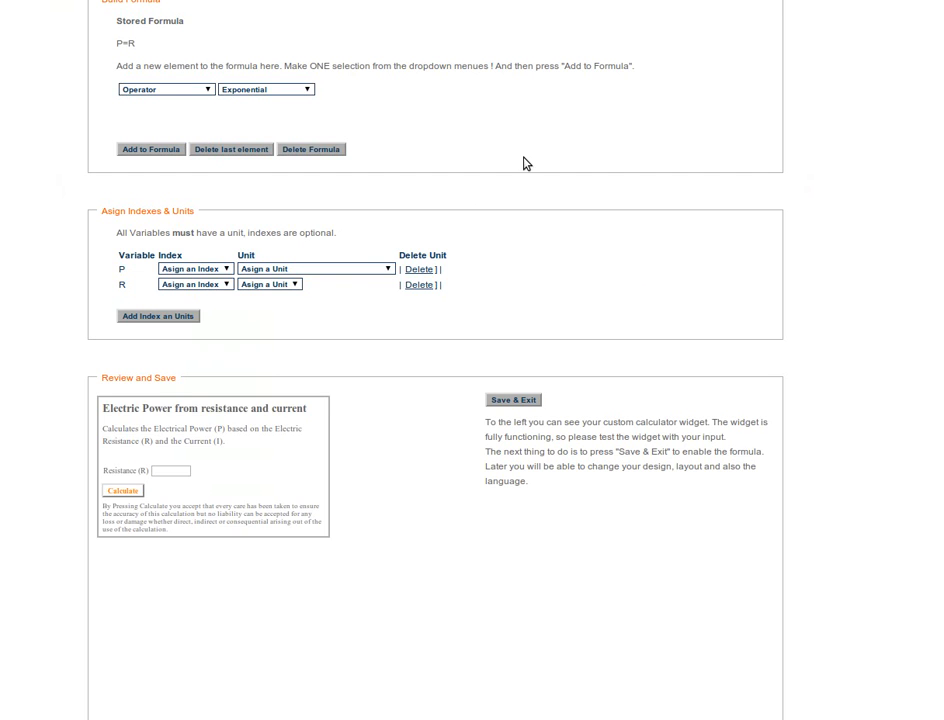
- Add the multiplication operator (*) to the formula after R
{"action": "scroll", "coordinate": [257, 110], "scroll_direction": "up", "scroll_amount": 1}
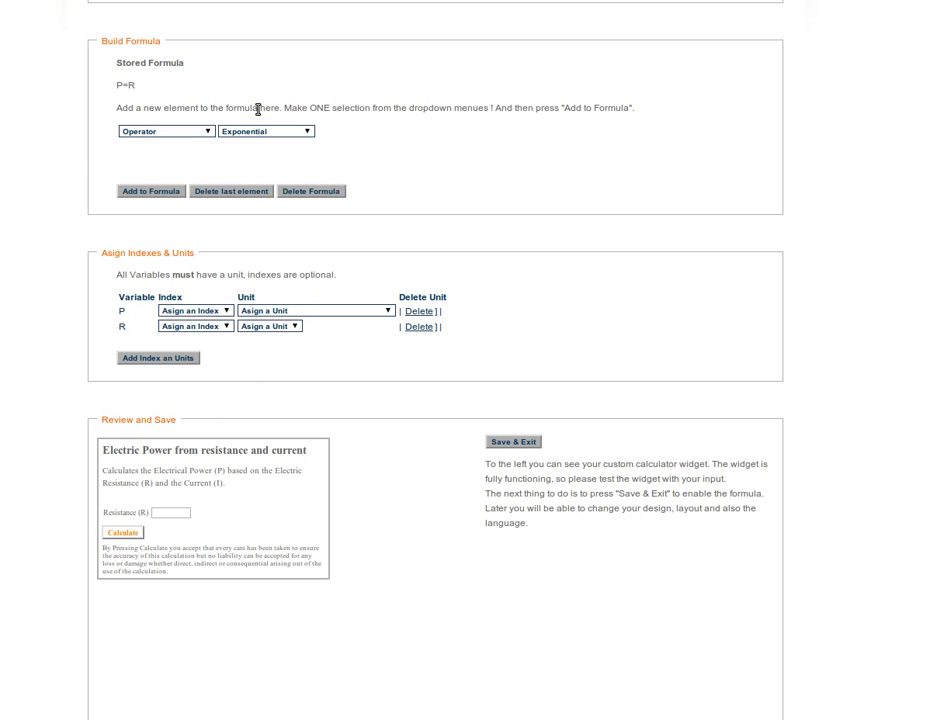
{"action": "left_click", "coordinate": [210, 134]}
{"action": "left_click", "coordinate": [200, 188]}
{"action": "left_click", "coordinate": [151, 191]}
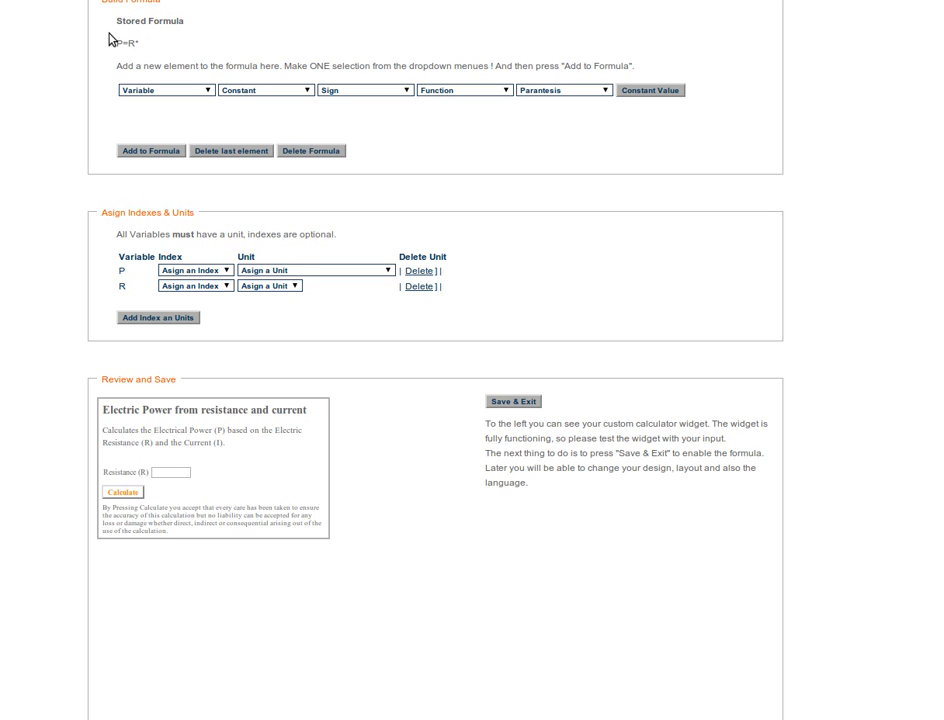
- Add the variable "Ic | current" to the formula after the multiplication sign
{"action": "left_click_drag", "start_coordinate": [118, 27], "coordinate": [166, 48]}
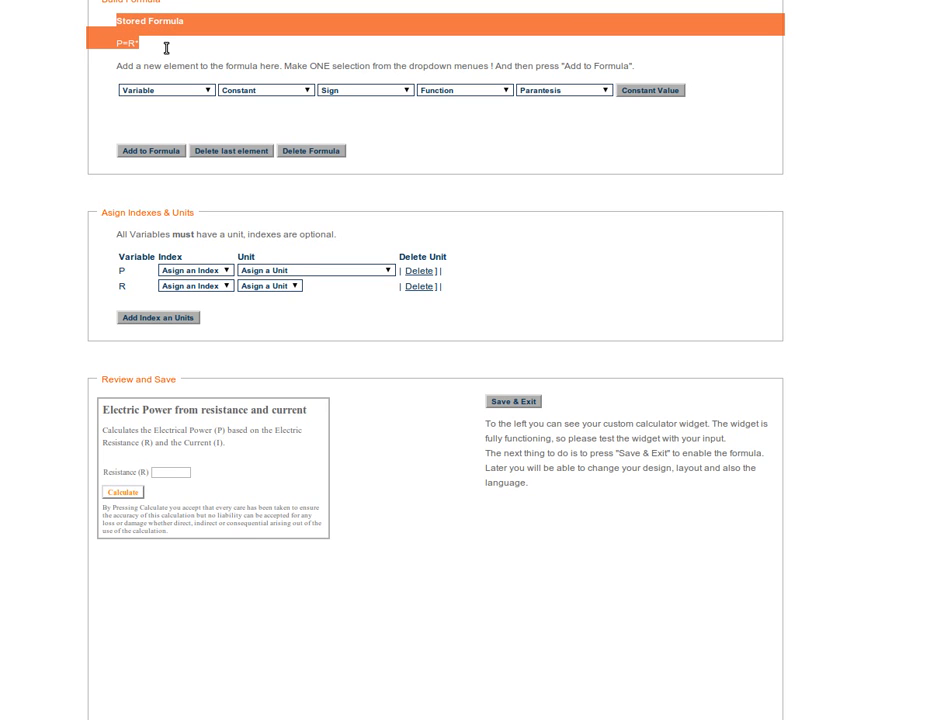
{"action": "left_click", "coordinate": [136, 43]}
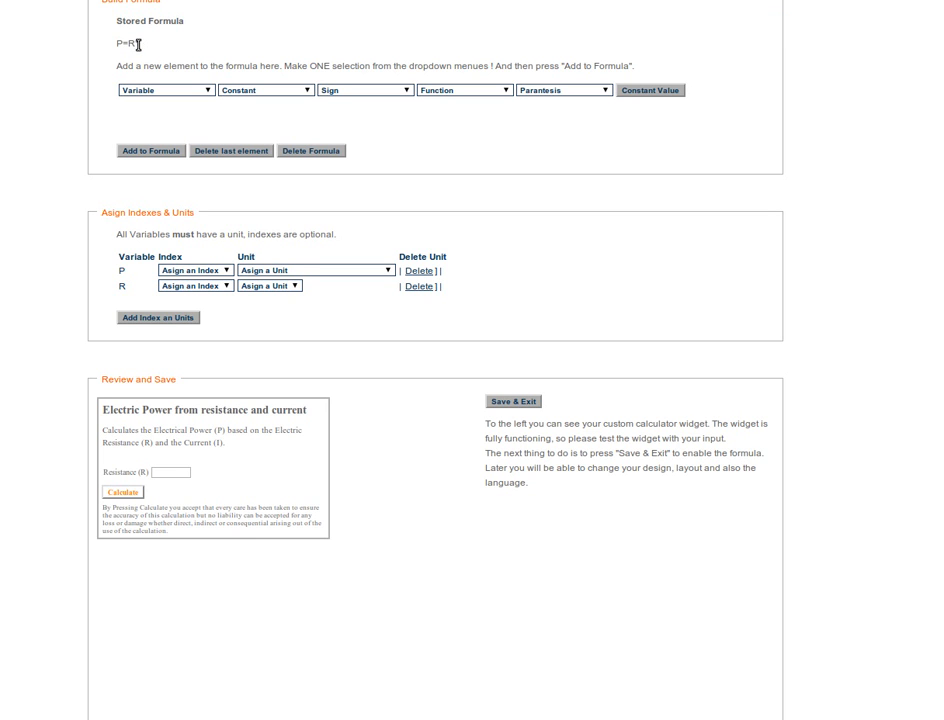
{"action": "left_click", "coordinate": [205, 90]}
{"action": "left_click_drag", "start_coordinate": [270, 116], "coordinate": [272, 150]}
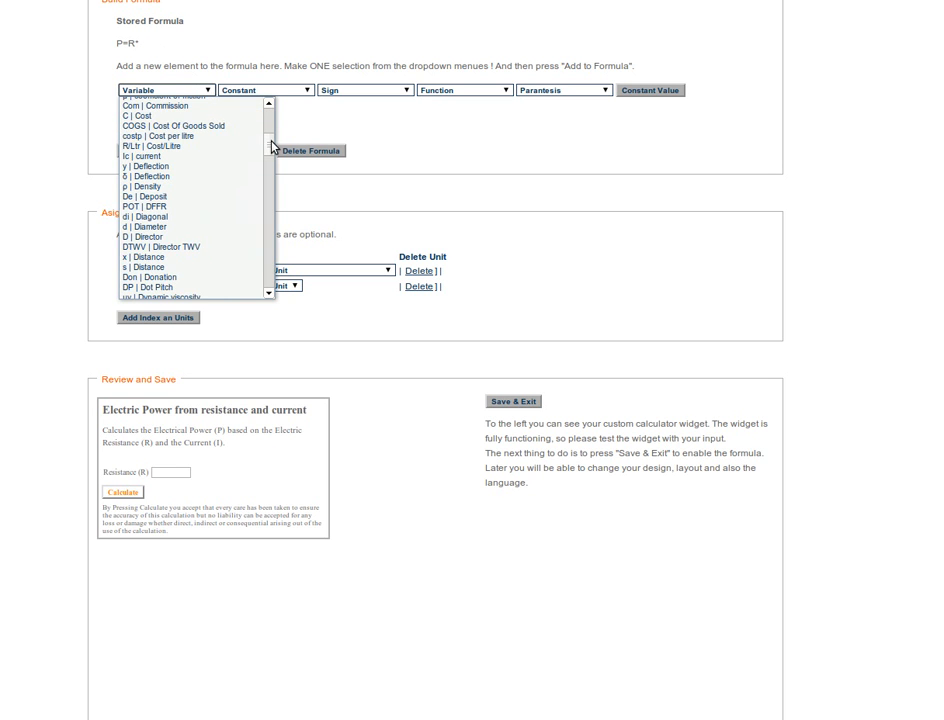
{"action": "left_click", "coordinate": [213, 157]}
{"action": "left_click", "coordinate": [160, 151]}
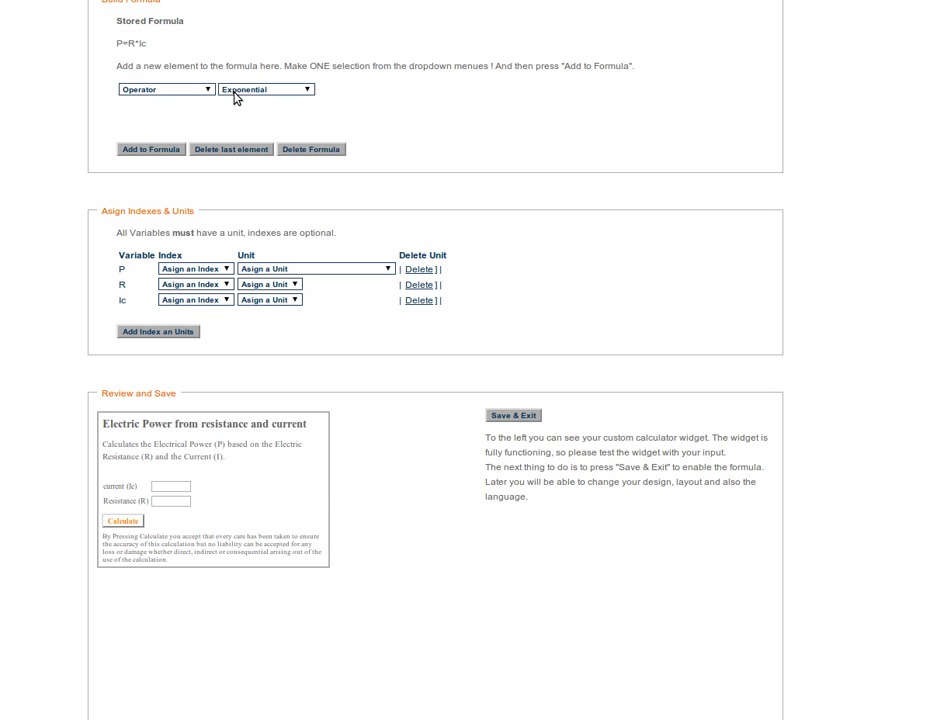
- Add an exponent to Ic in the formula and enter 2 as its constant value
{"action": "left_click", "coordinate": [312, 93]}
{"action": "left_click", "coordinate": [296, 112]}
{"action": "left_click", "coordinate": [161, 149]}
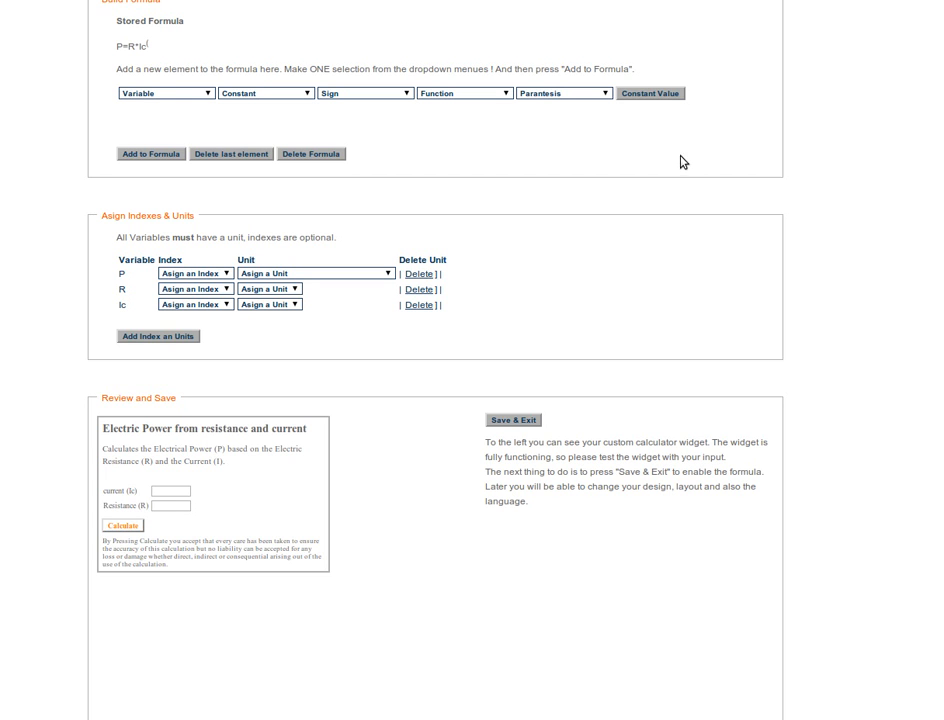
{"action": "left_click", "coordinate": [664, 96]}
{"action": "left_click_drag", "start_coordinate": [419, 270], "coordinate": [415, 69]}
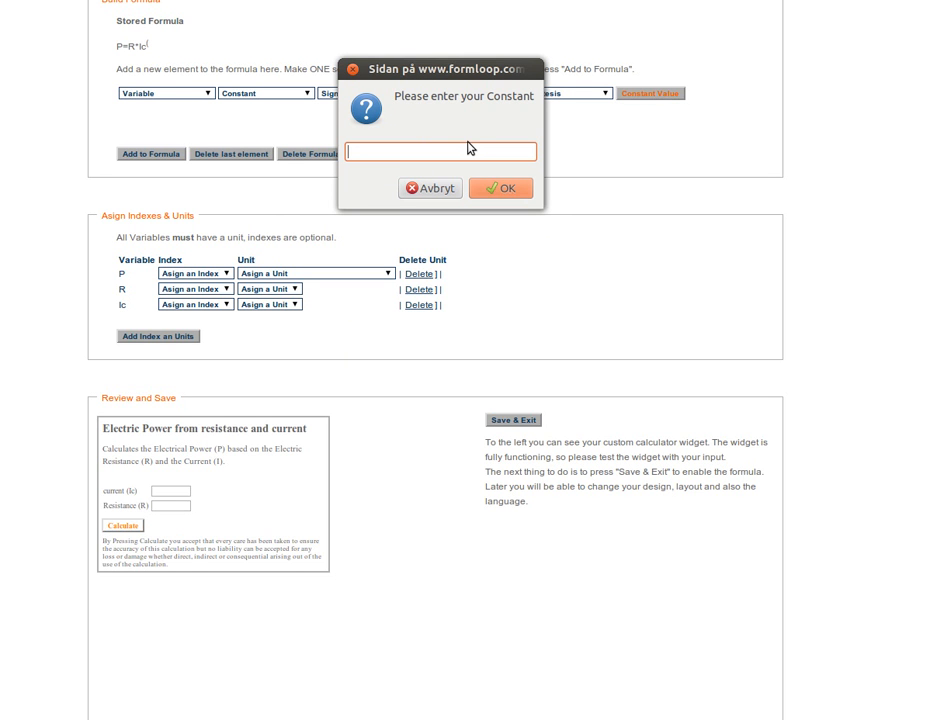
{"action": "left_click", "coordinate": [505, 190]}
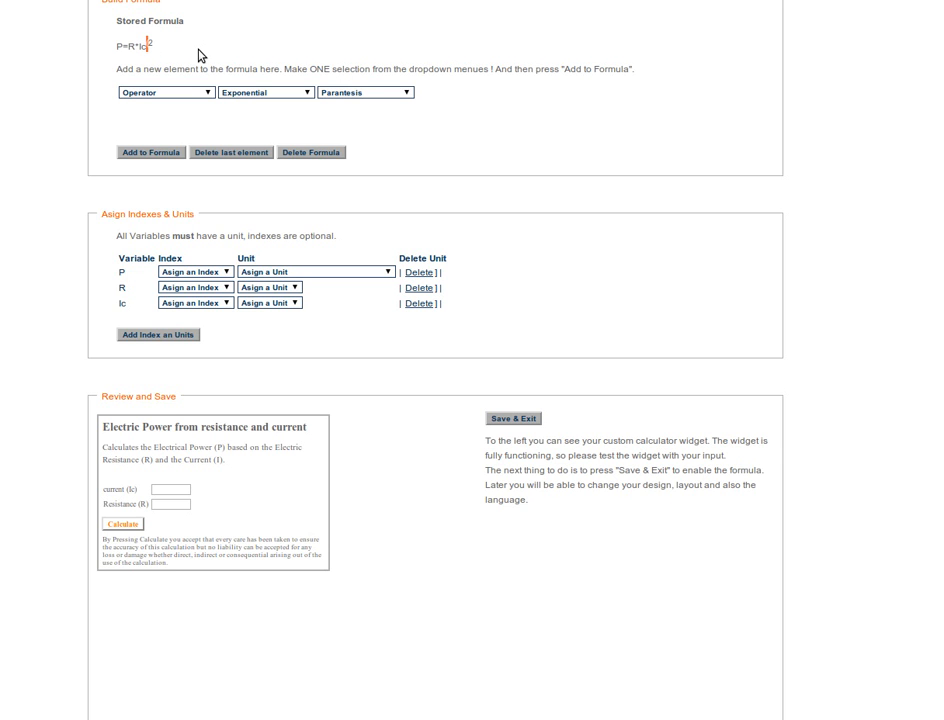
- Close the exponent by adding the right parenthesis to the formula
{"action": "left_click", "coordinate": [409, 91]}
{"action": "left_click", "coordinate": [404, 117]}
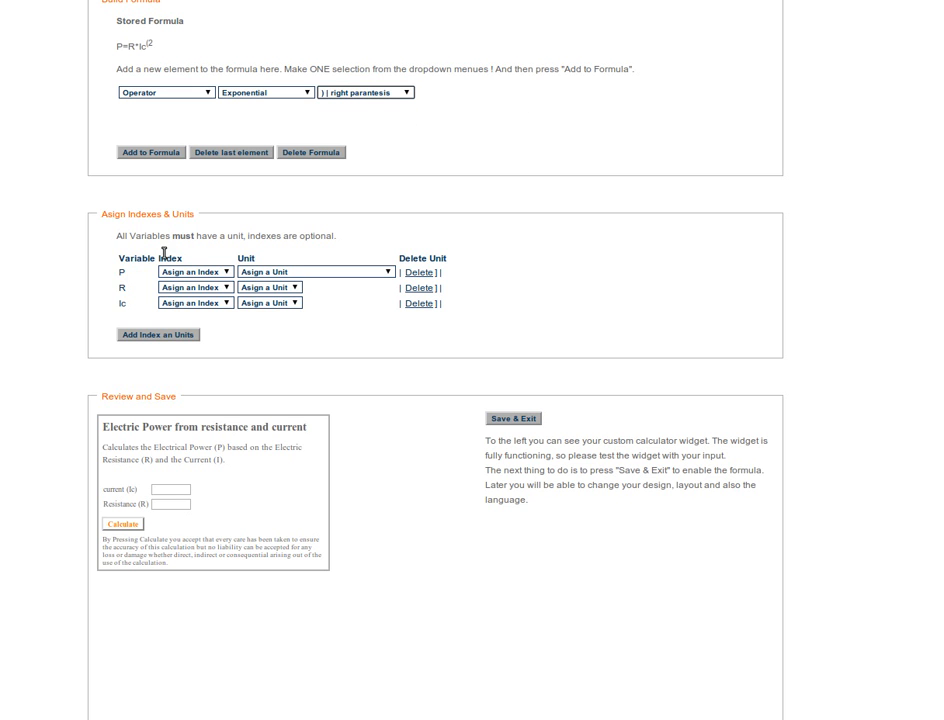
{"action": "left_click", "coordinate": [145, 152]}
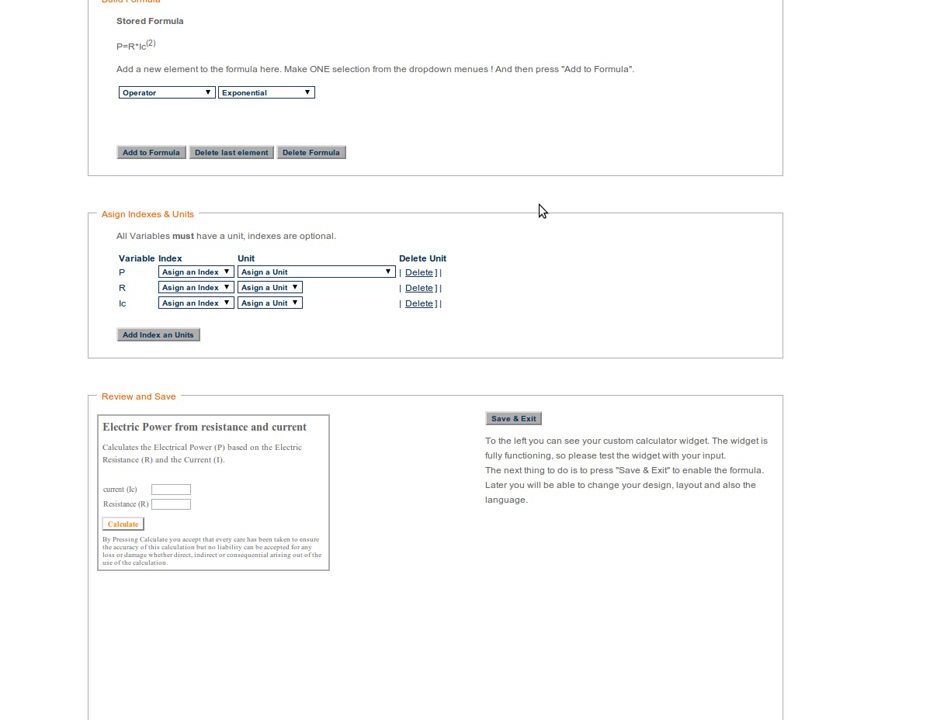
- Assign the unit "W|Watt" to the variable P
{"action": "scroll", "coordinate": [541, 210], "scroll_direction": "down", "scroll_amount": 1}
{"action": "scroll", "coordinate": [541, 208], "scroll_direction": "down", "scroll_amount": 1}
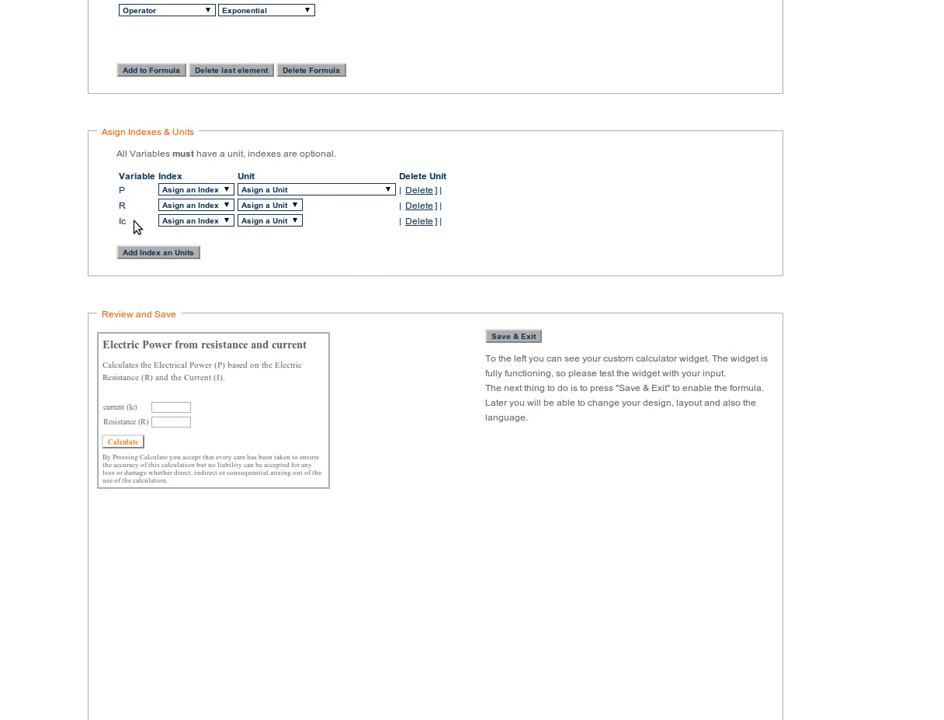
{"action": "left_click_drag", "start_coordinate": [103, 131], "coordinate": [190, 131]}
{"action": "left_click", "coordinate": [237, 148]}
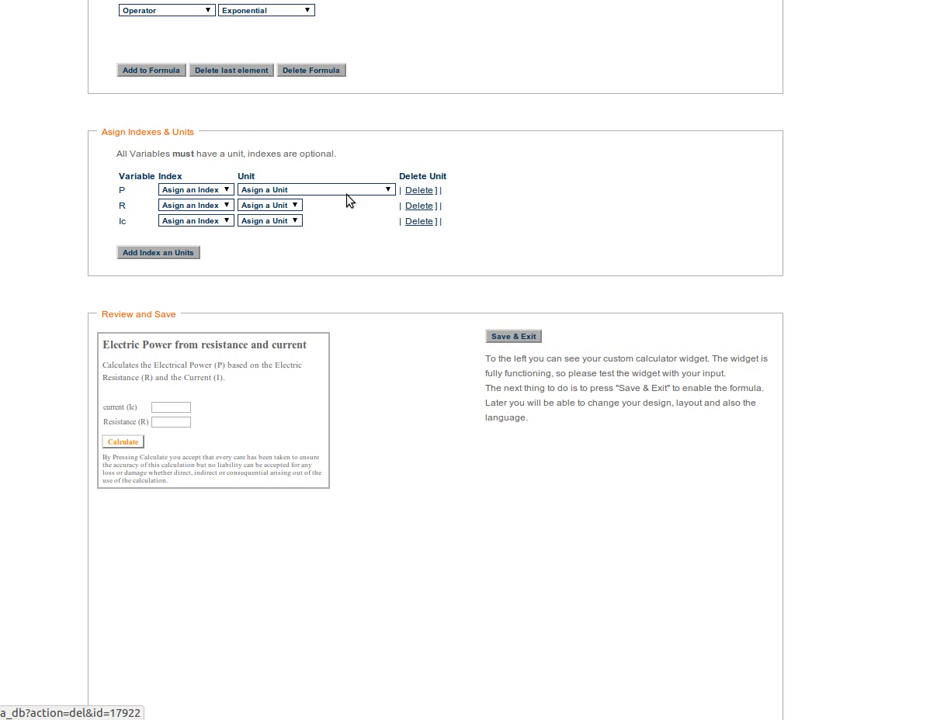
{"action": "left_click", "coordinate": [389, 190]}
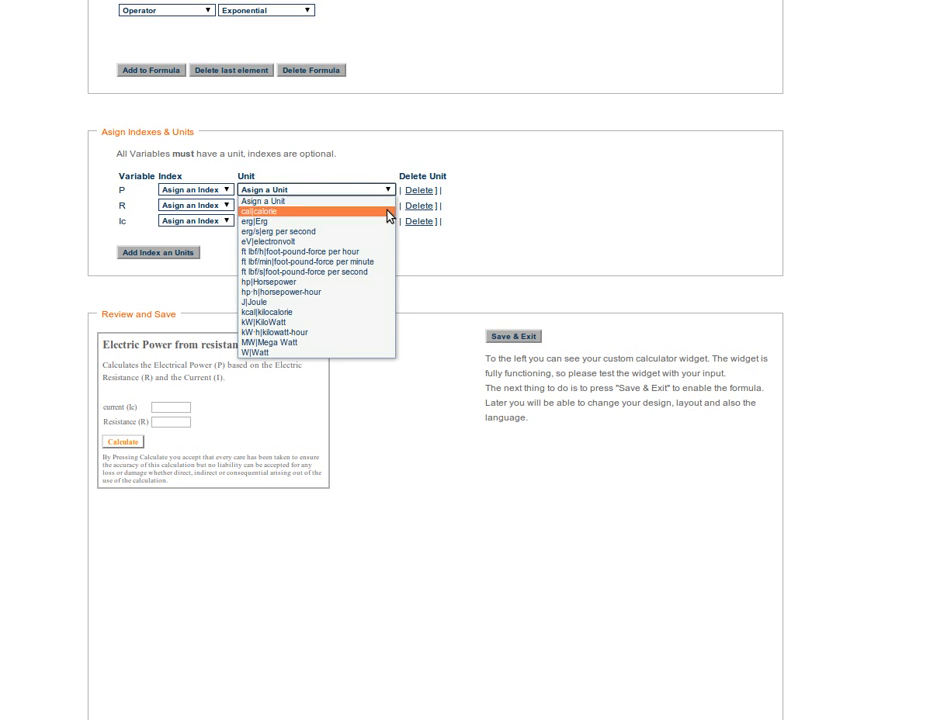
{"action": "left_click", "coordinate": [355, 353]}
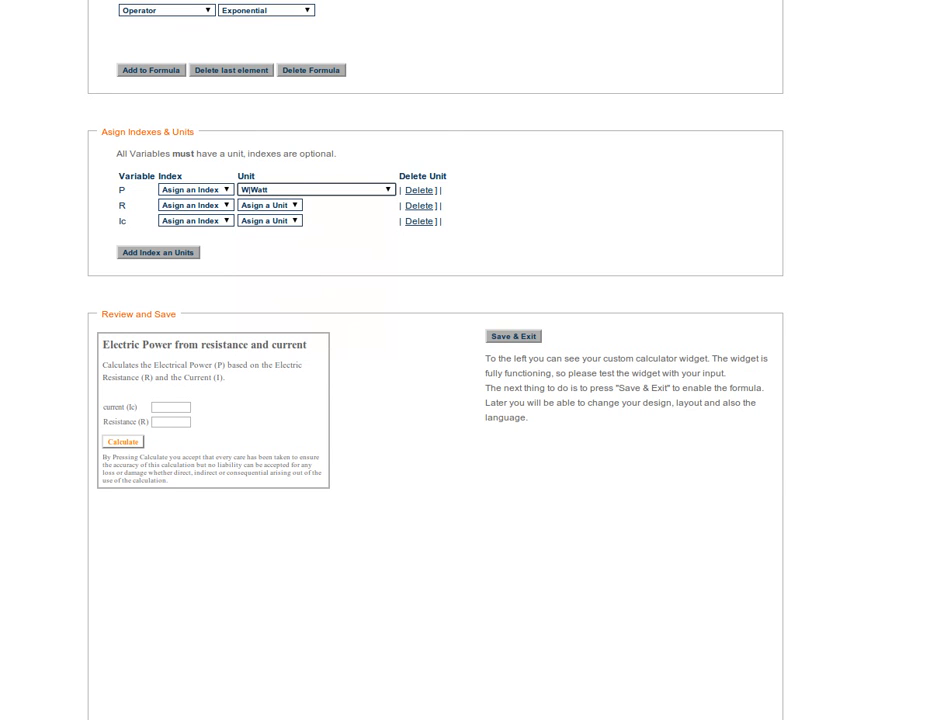
- Consult the unit notes in gedit, and assign Ohm to the variable R and Ampere to Ic
{"action": "key", "text": "alt+Tab"}
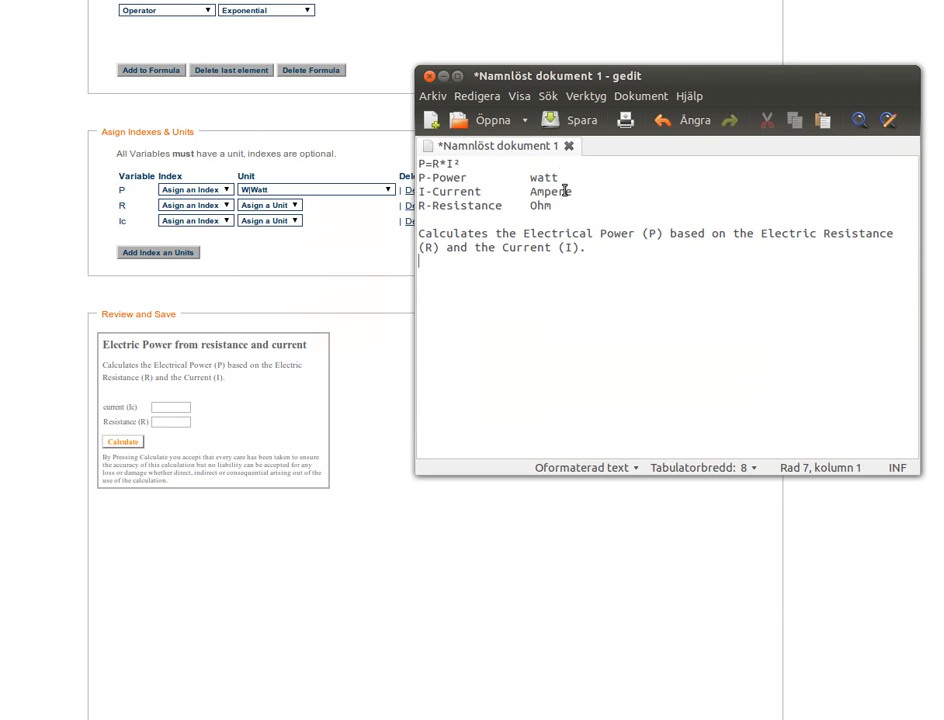
{"action": "left_click", "coordinate": [345, 238]}
{"action": "left_click", "coordinate": [299, 206]}
{"action": "left_click", "coordinate": [292, 229]}
{"action": "left_click", "coordinate": [295, 222]}
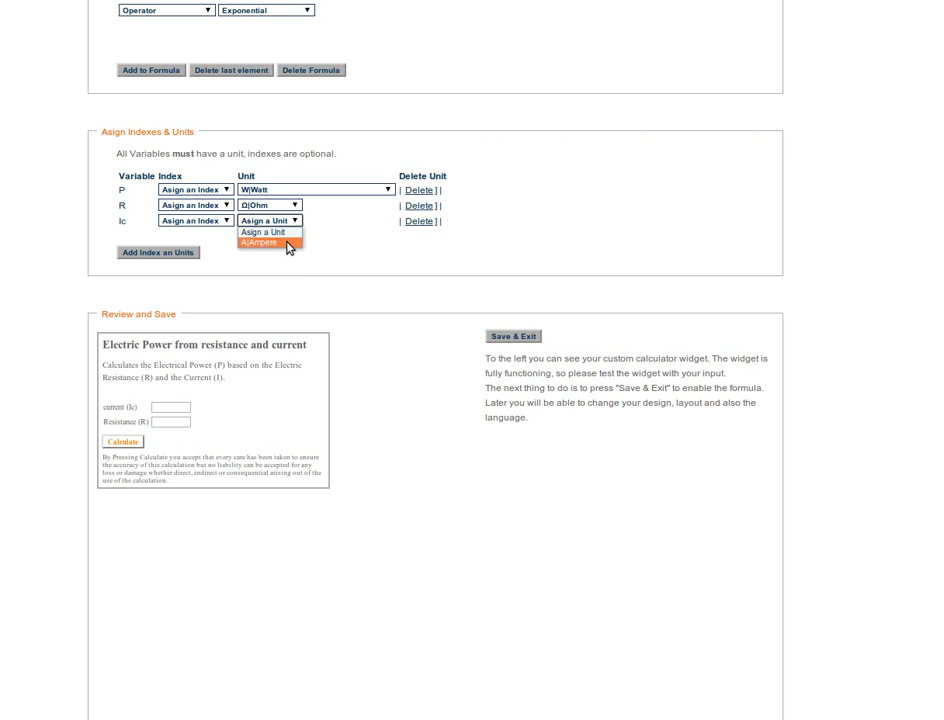
{"action": "left_click", "coordinate": [287, 243]}
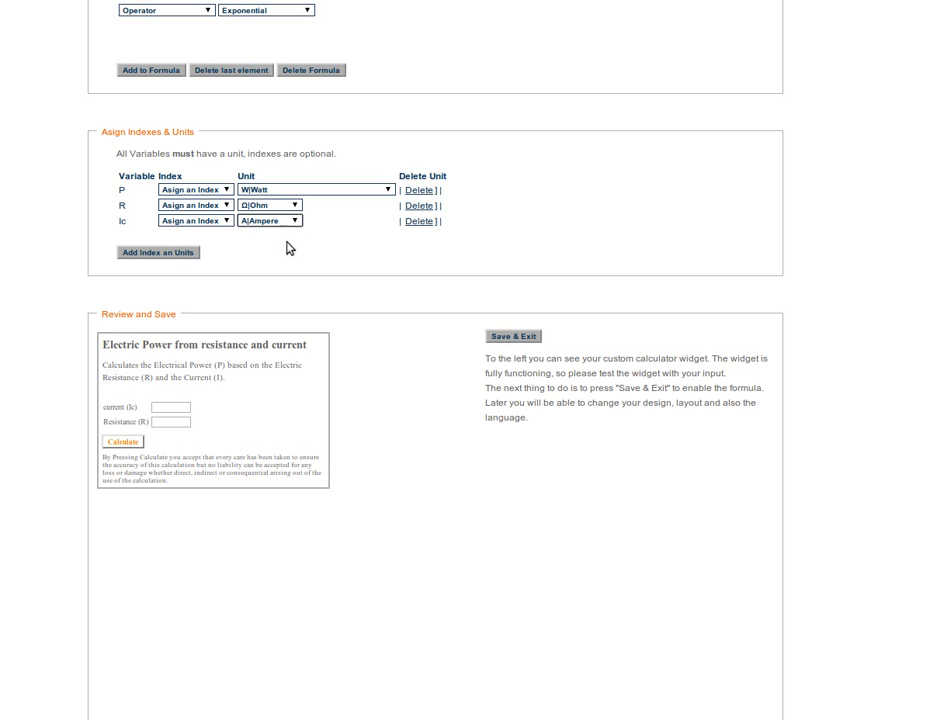
- Assign the index "el" to the variable P and submit the indexes and units
{"action": "left_click", "coordinate": [228, 191]}
{"action": "scroll", "coordinate": [232, 236], "scroll_direction": "down", "scroll_amount": 4}
{"action": "left_click_drag", "start_coordinate": [232, 249], "coordinate": [228, 290]}
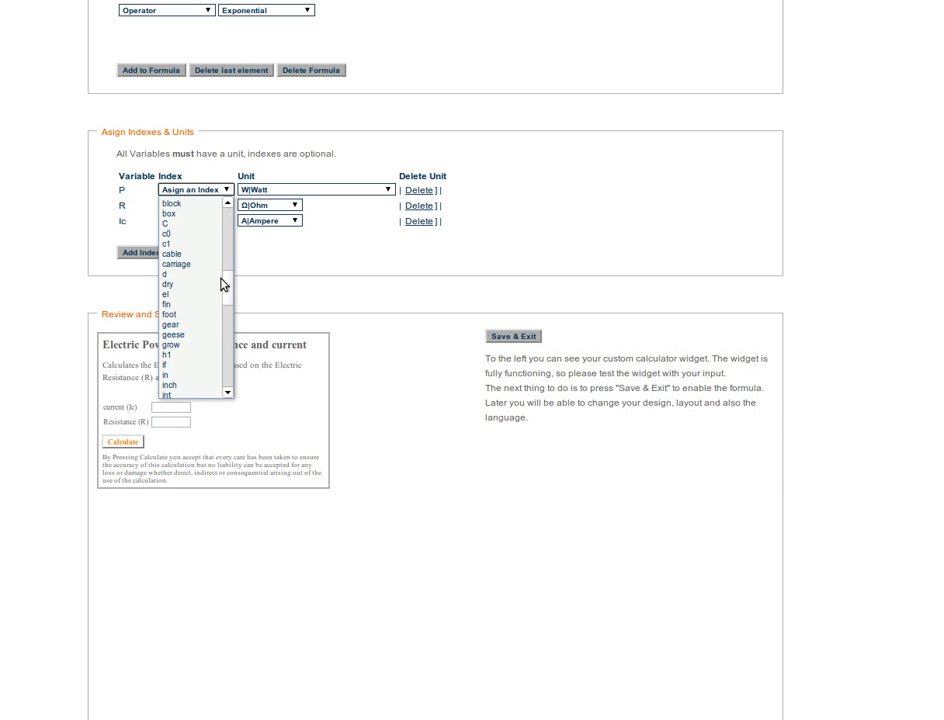
{"action": "left_click", "coordinate": [200, 295]}
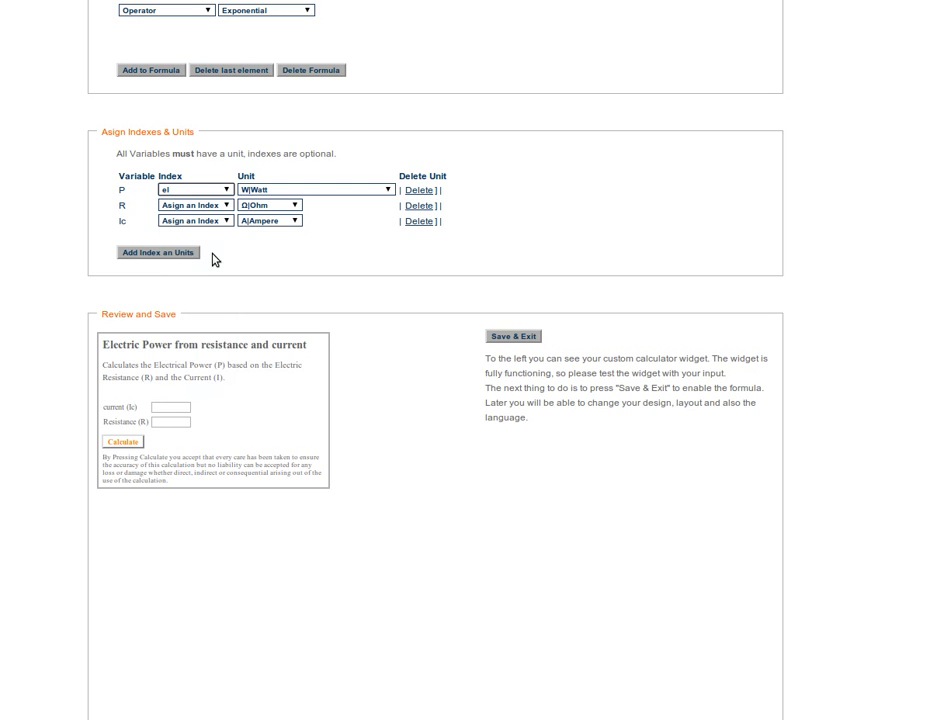
{"action": "left_click", "coordinate": [192, 256]}
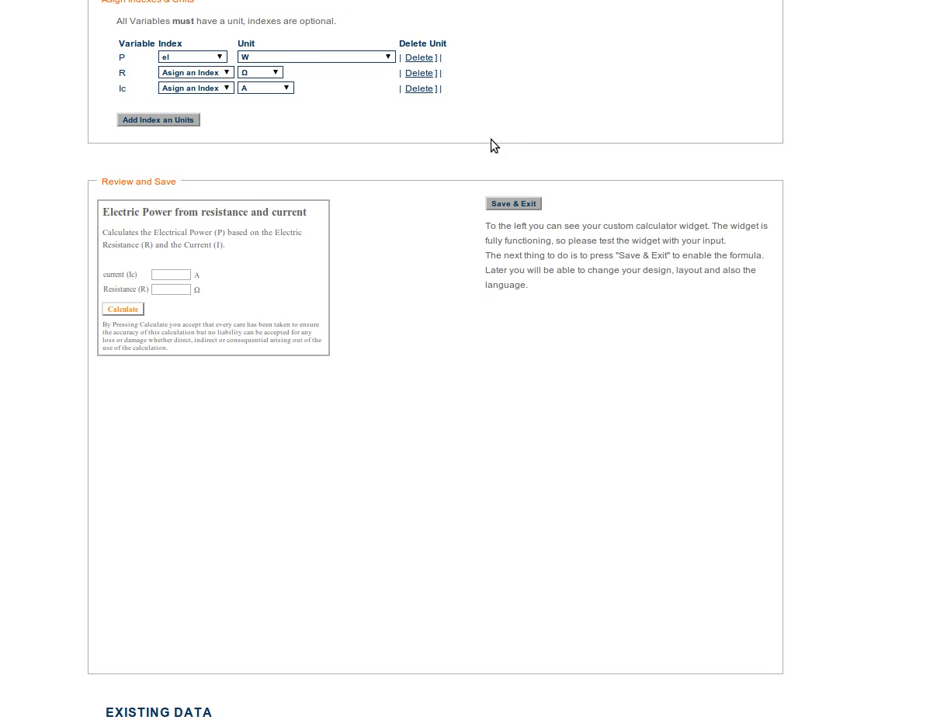
- Review the assigned index and units, the stored formula, and the calculator widget preview
{"action": "scroll", "coordinate": [493, 150], "scroll_direction": "up", "scroll_amount": 1}
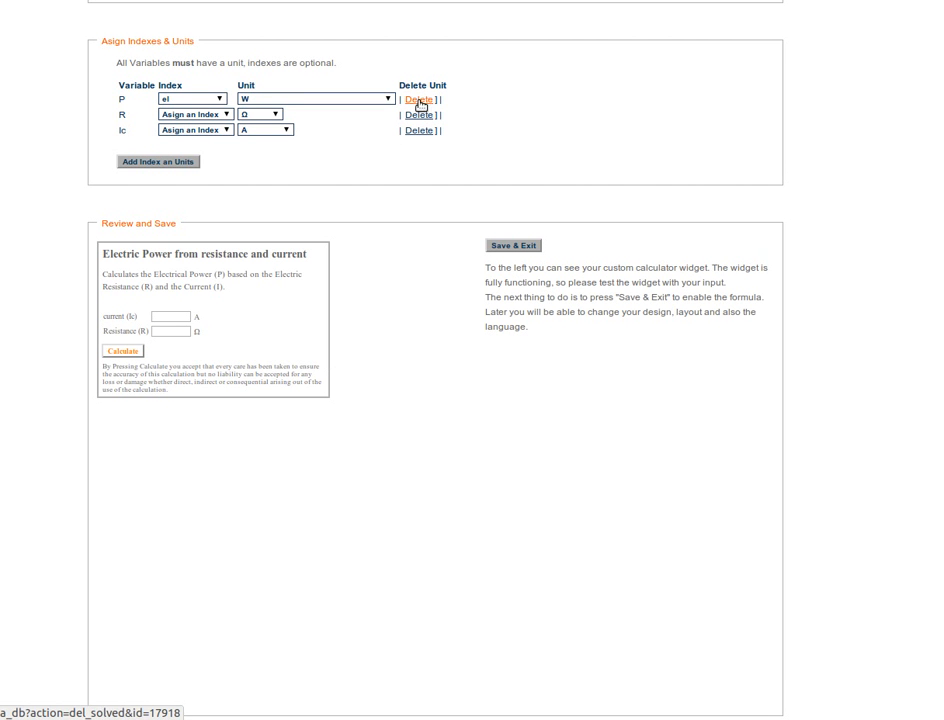
{"action": "scroll", "coordinate": [545, 152], "scroll_direction": "up", "scroll_amount": 2}
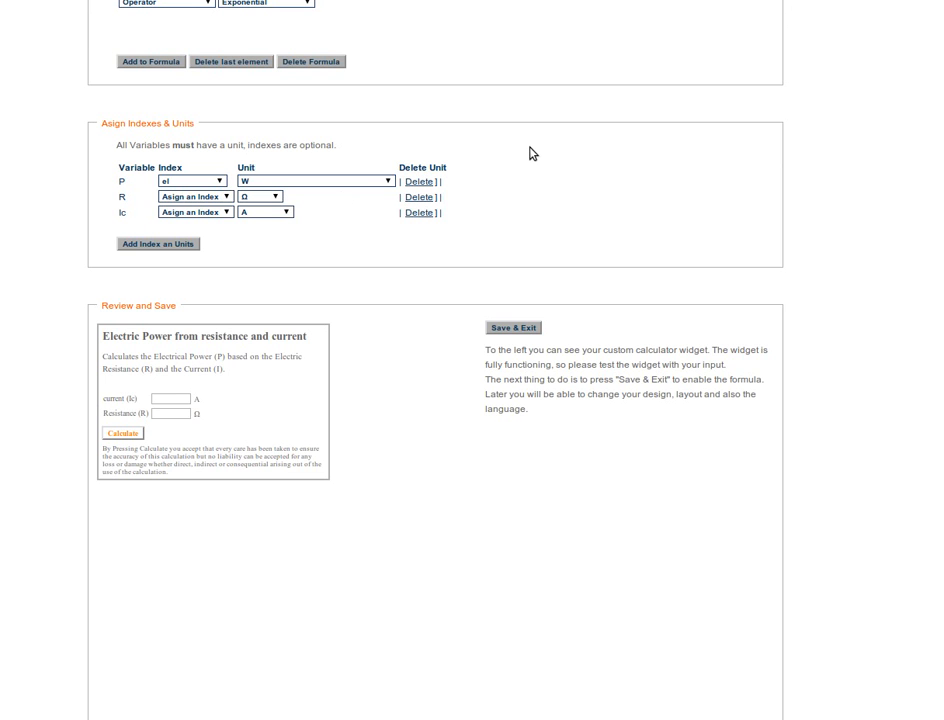
{"action": "left_click", "coordinate": [221, 182]}
{"action": "left_click", "coordinate": [222, 183]}
{"action": "scroll", "coordinate": [628, 74], "scroll_direction": "up", "scroll_amount": 6}
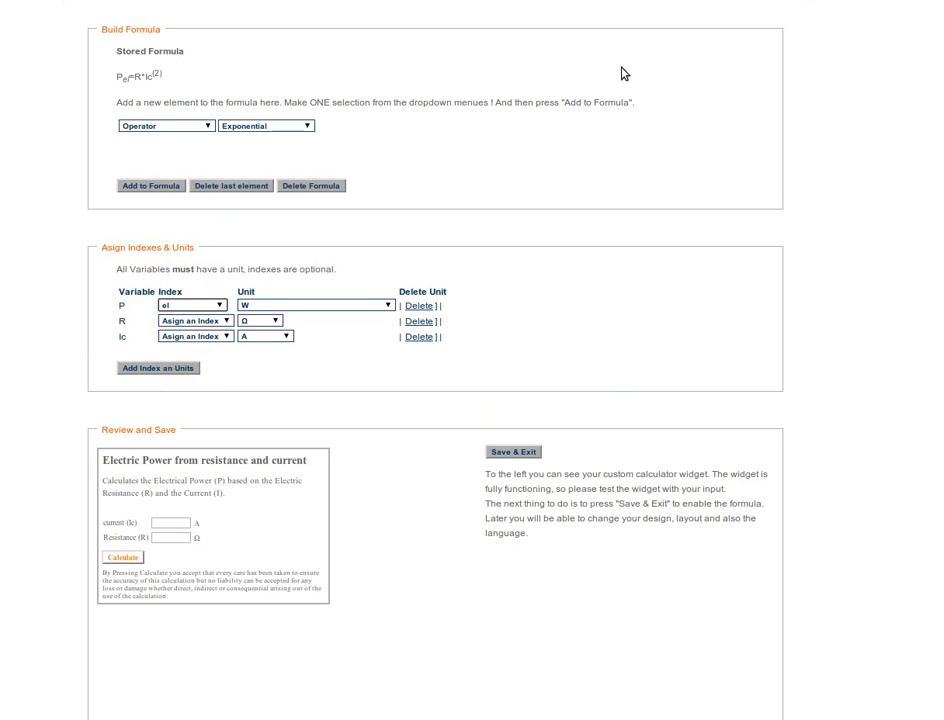
{"action": "scroll", "coordinate": [575, 238], "scroll_direction": "up", "scroll_amount": 3}
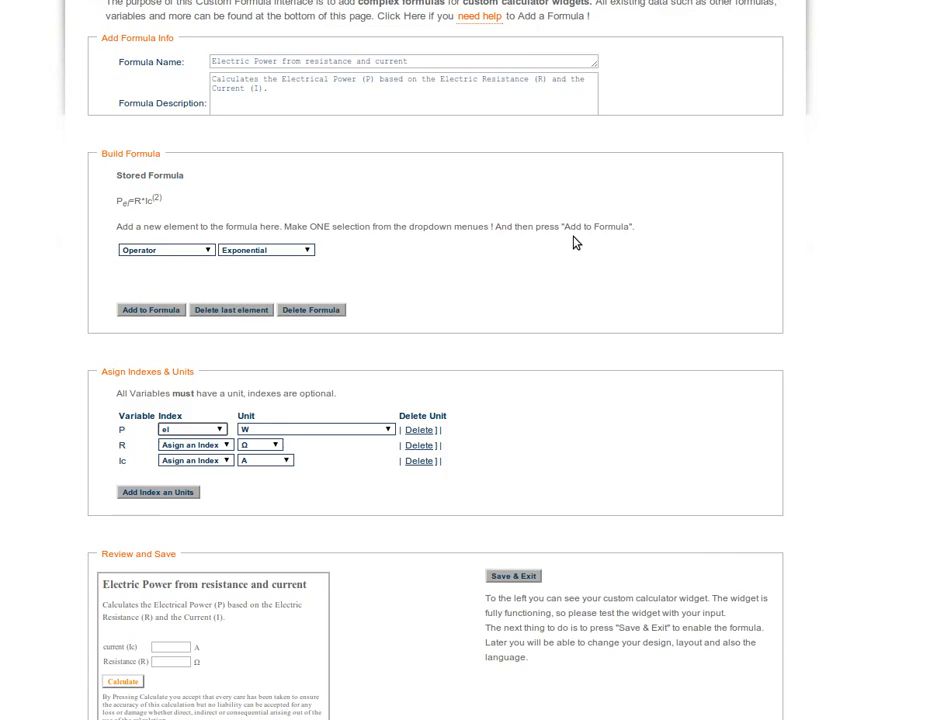
{"action": "scroll", "coordinate": [506, 289], "scroll_direction": "down", "scroll_amount": 10}
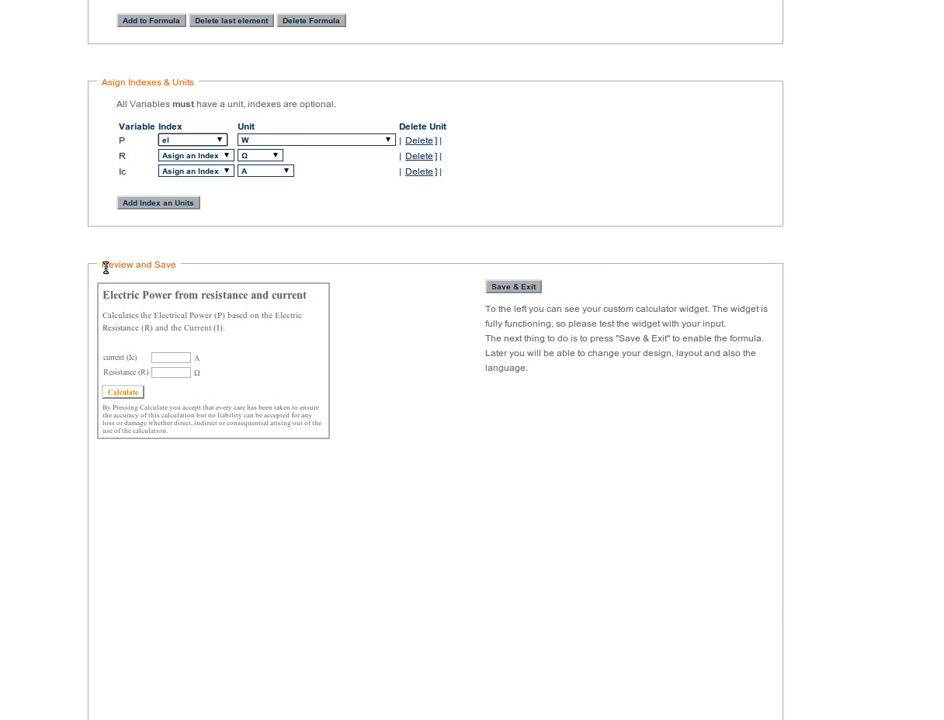
{"action": "left_click_drag", "start_coordinate": [105, 267], "coordinate": [174, 267]}
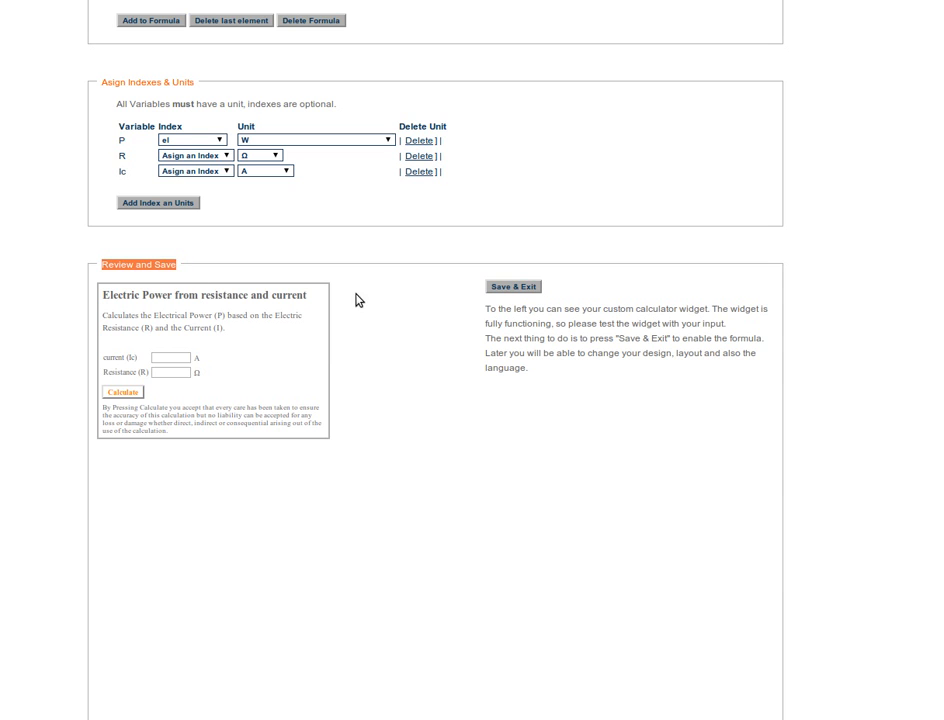
- Review the title and description of the calculator widget in the Review and Save preview
{"action": "left_click", "coordinate": [228, 293]}
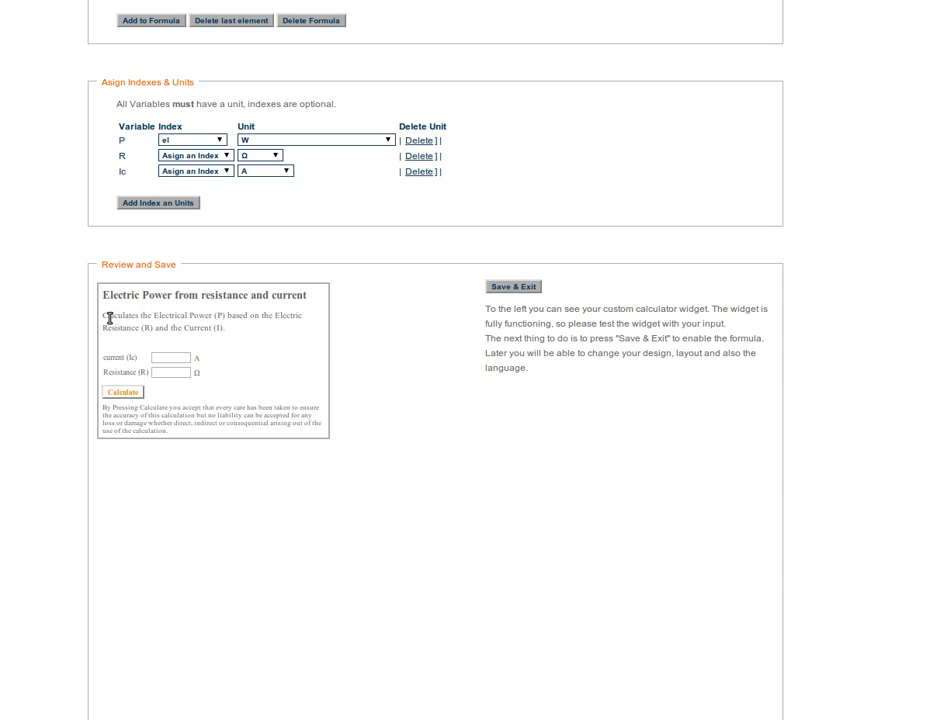
{"action": "left_click_drag", "start_coordinate": [104, 316], "coordinate": [219, 335]}
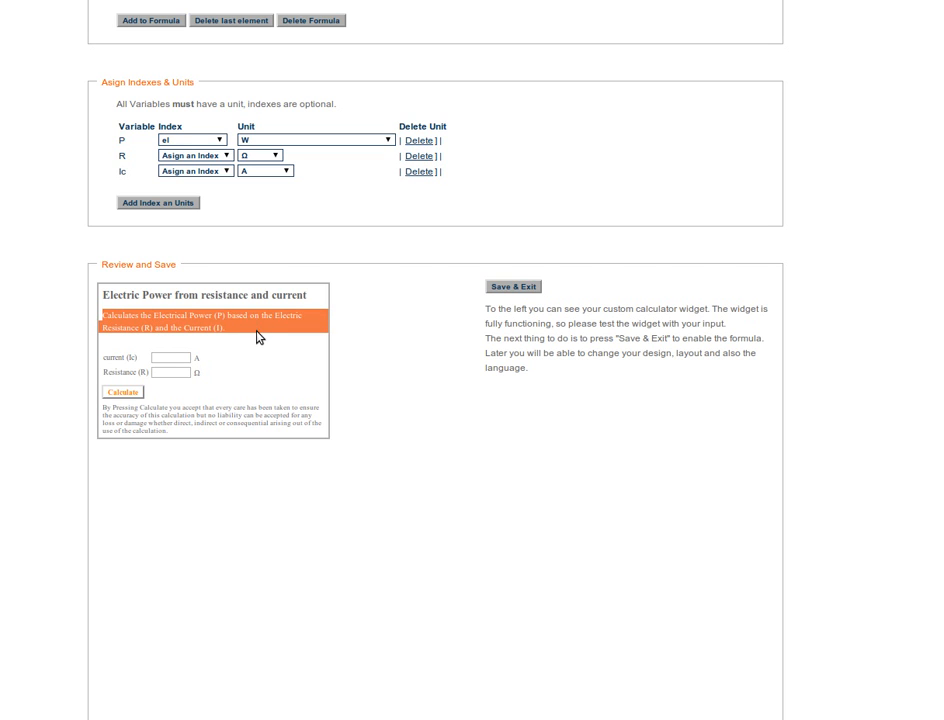
{"action": "left_click", "coordinate": [228, 328]}
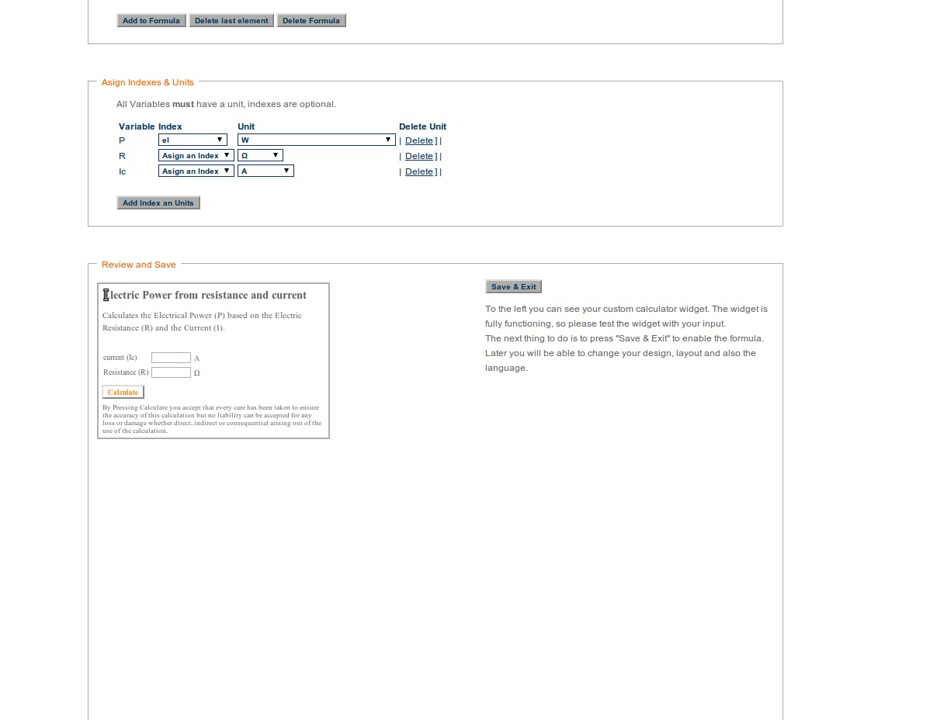
{"action": "left_click_drag", "start_coordinate": [105, 294], "coordinate": [307, 299]}
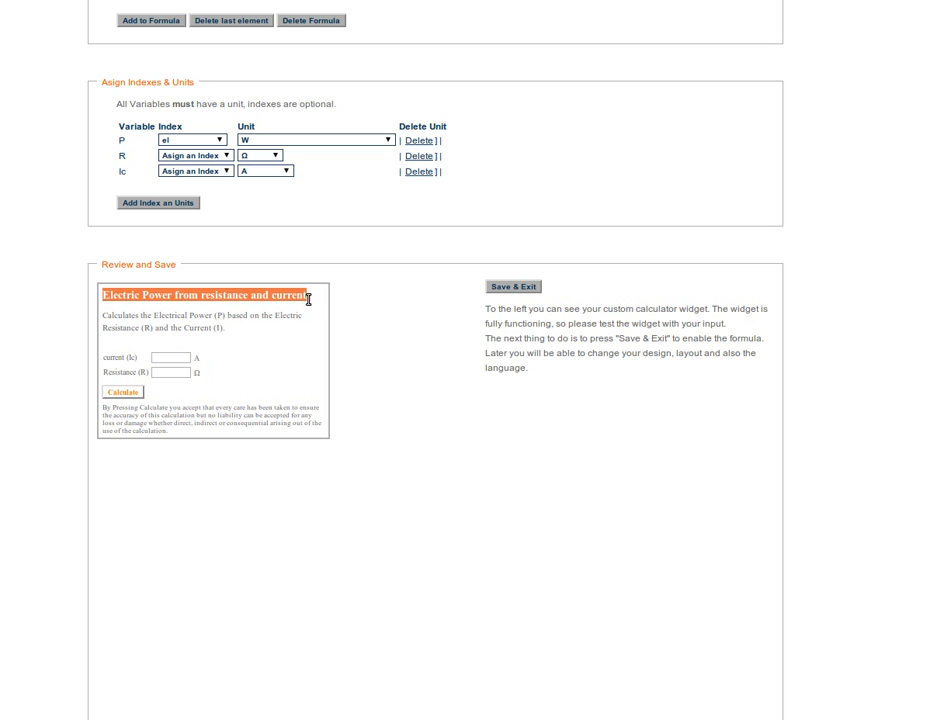
{"action": "left_click", "coordinate": [398, 331]}
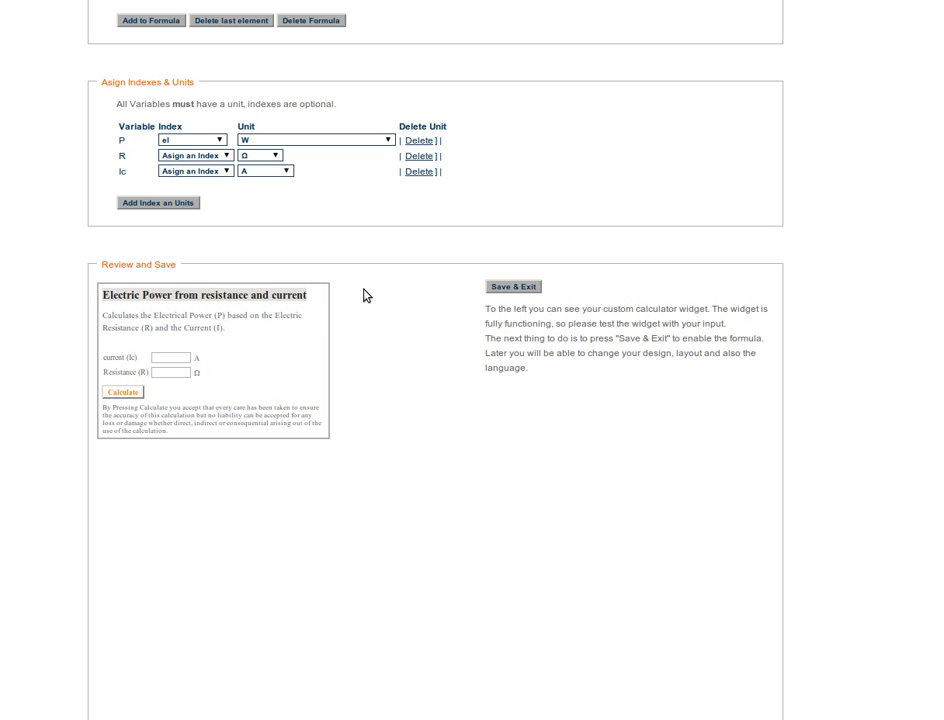
- Test the previewed calculator widget with a current of 2 A and a resistance of 2 Ω, and check the calculated power
{"action": "left_click", "coordinate": [175, 357]}
{"action": "left_click", "coordinate": [172, 373]}
{"action": "left_click", "coordinate": [172, 373]}
{"action": "left_click", "coordinate": [183, 392]}
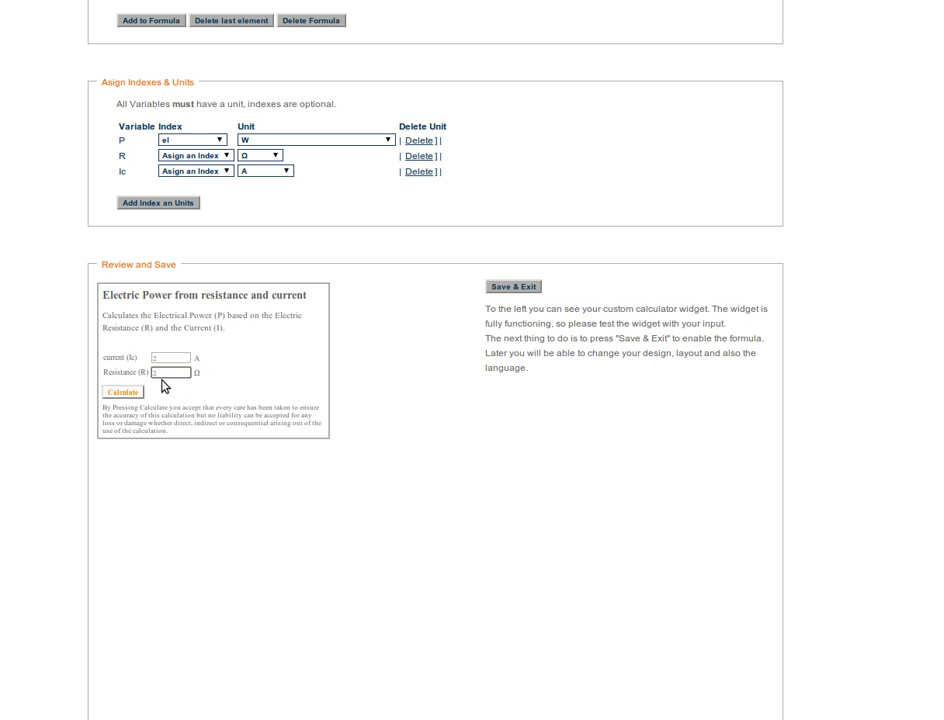
{"action": "left_click", "coordinate": [139, 394]}
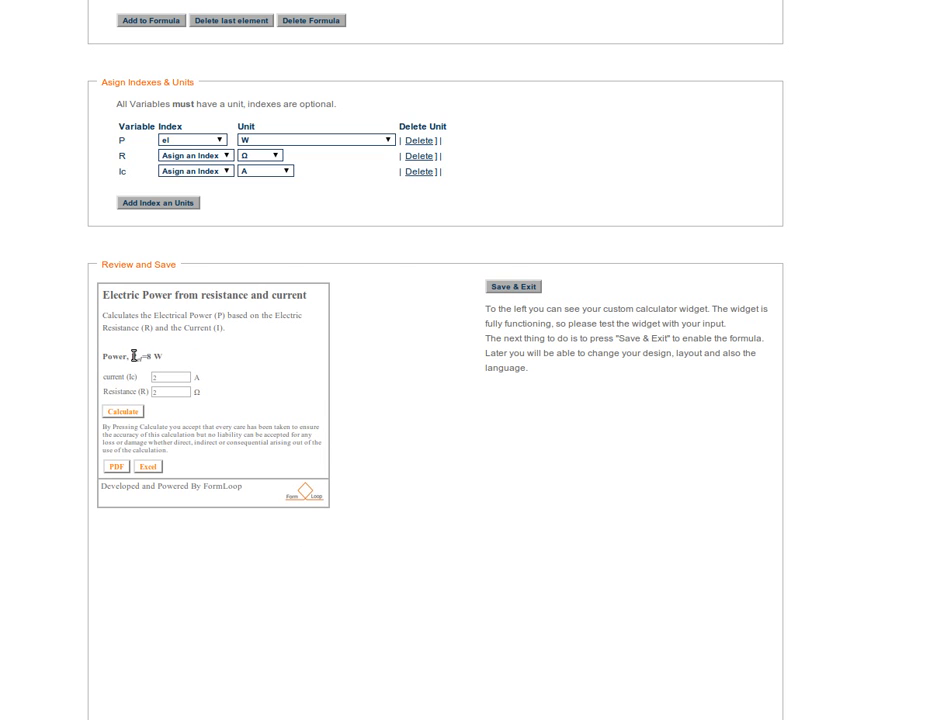
{"action": "left_click_drag", "start_coordinate": [141, 357], "coordinate": [164, 356]}
{"action": "left_click", "coordinate": [207, 361]}
{"action": "left_click", "coordinate": [177, 376]}
{"action": "left_click", "coordinate": [187, 392]}
- Check the stored formula and assigned units once more, and save the formula and exit the editor
{"action": "scroll", "coordinate": [700, 380], "scroll_direction": "up", "scroll_amount": 2}
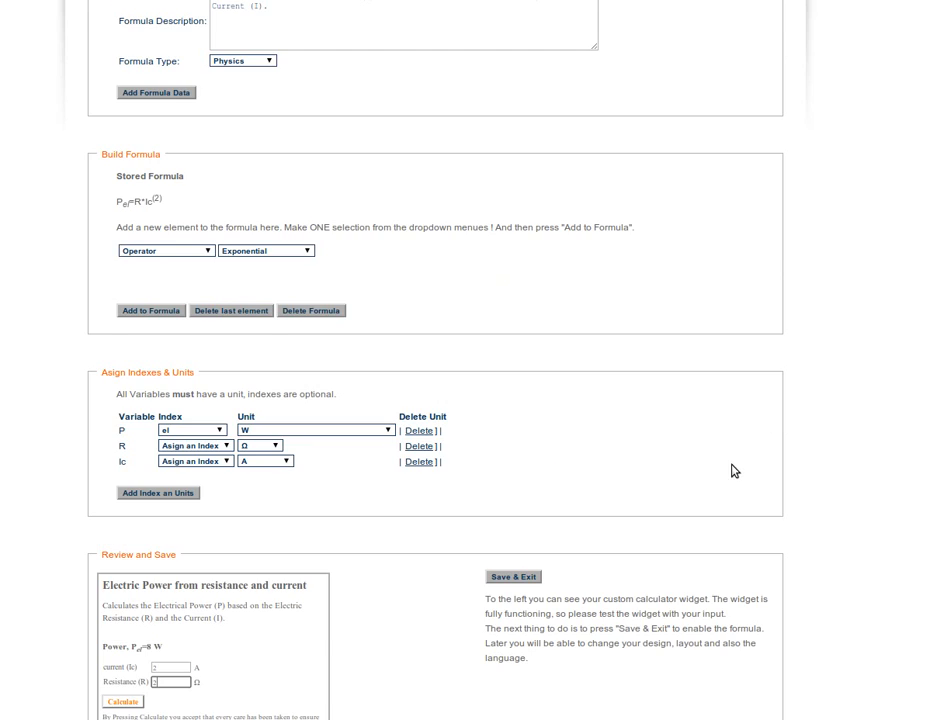
{"action": "scroll", "coordinate": [550, 471], "scroll_direction": "down", "scroll_amount": 2}
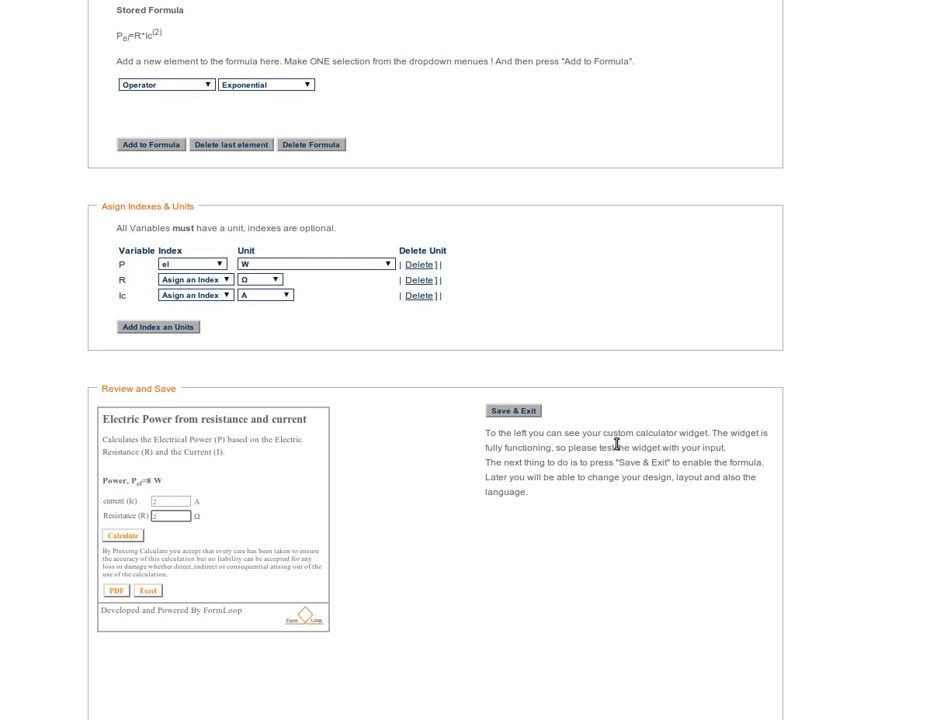
{"action": "left_click", "coordinate": [516, 417]}
{"action": "scroll", "coordinate": [576, 478], "scroll_direction": "up", "scroll_amount": 2}
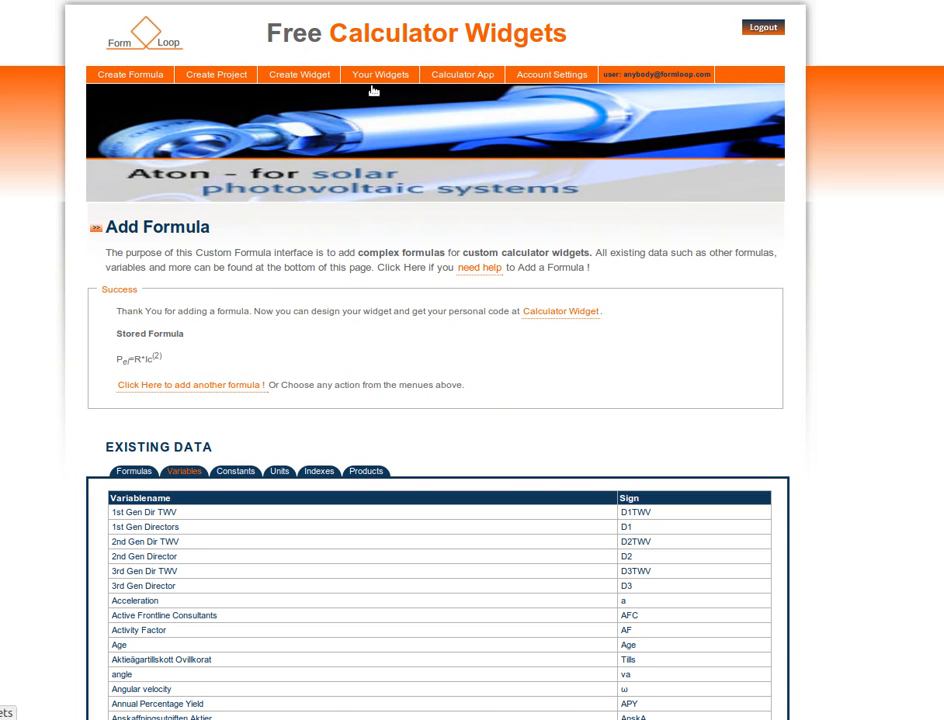
- Open the page for creating a Calculator Widget and search the available widgets for "power"
{"action": "mouse_move", "coordinate": [308, 86]}
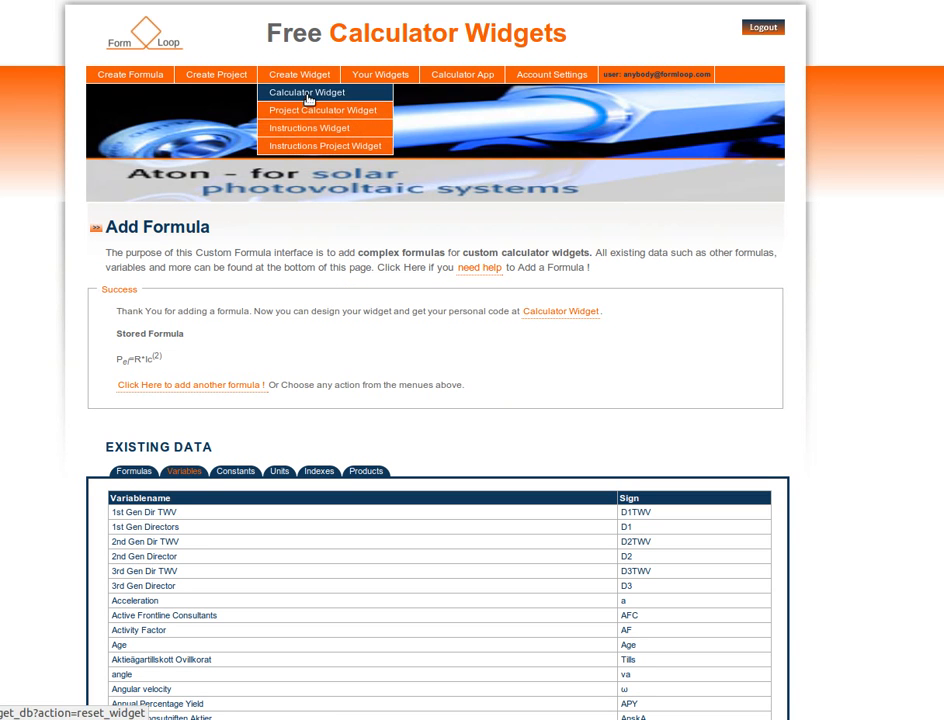
{"action": "left_click", "coordinate": [309, 98]}
{"action": "scroll", "coordinate": [327, 169], "scroll_direction": "down", "scroll_amount": 3}
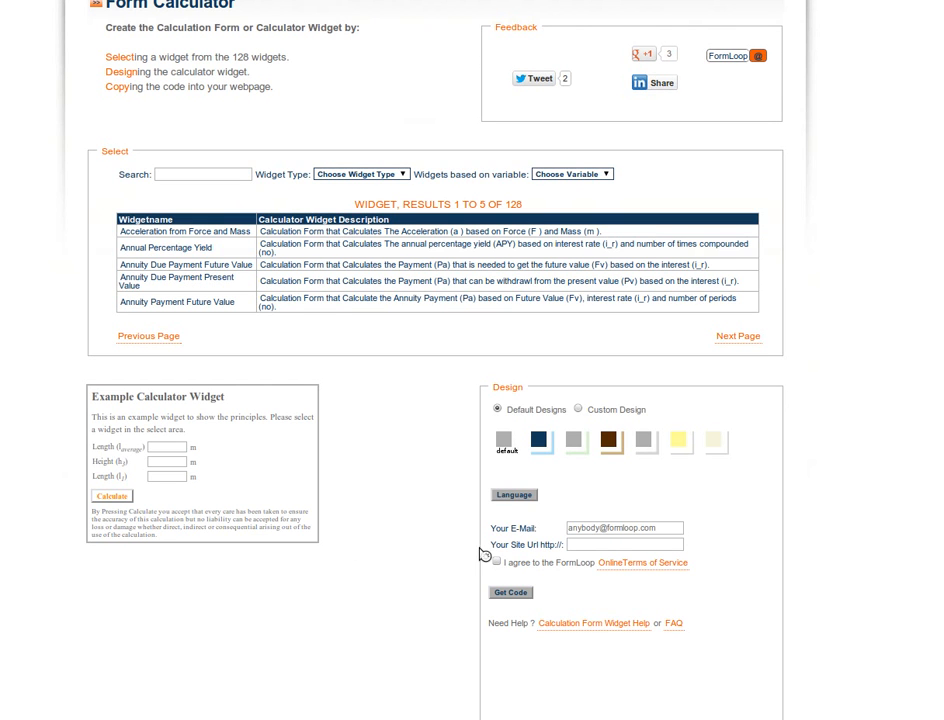
{"action": "left_click", "coordinate": [227, 175]}
{"action": "type", "text": "pow"}
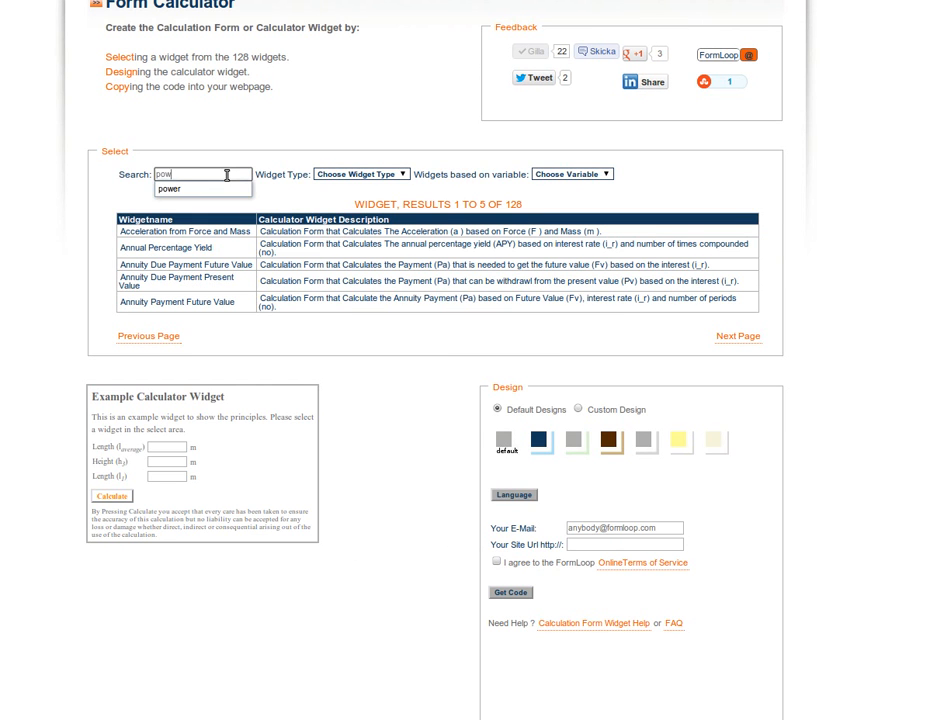
{"action": "type", "text": "er"}
{"action": "key", "text": "Return"}
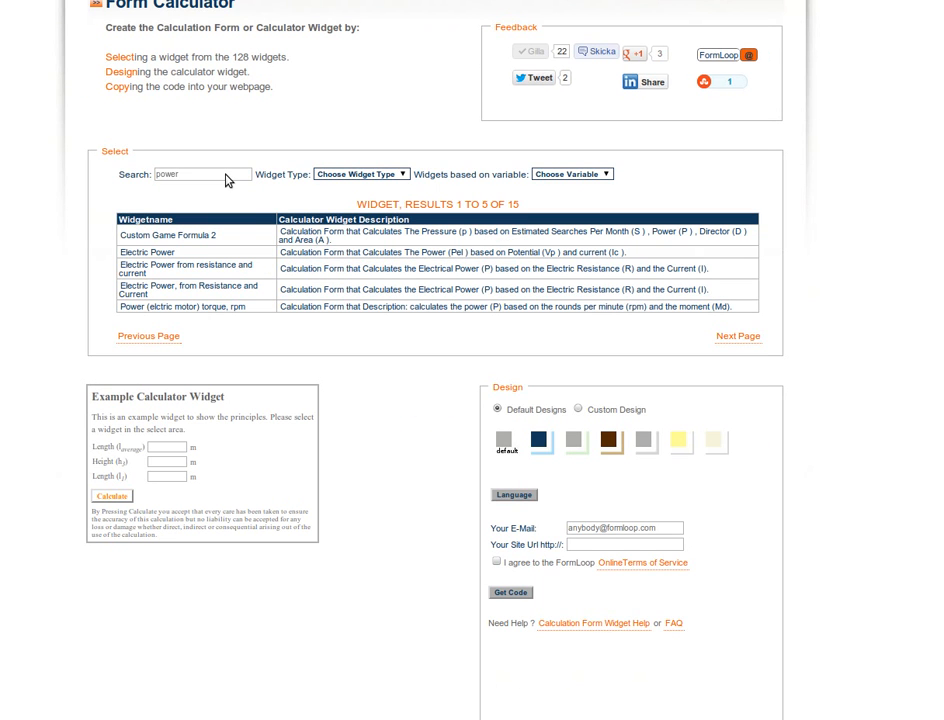
- Select the "Electric Power from resistance and current" widget and apply the green default design to it
{"action": "left_click", "coordinate": [186, 270]}
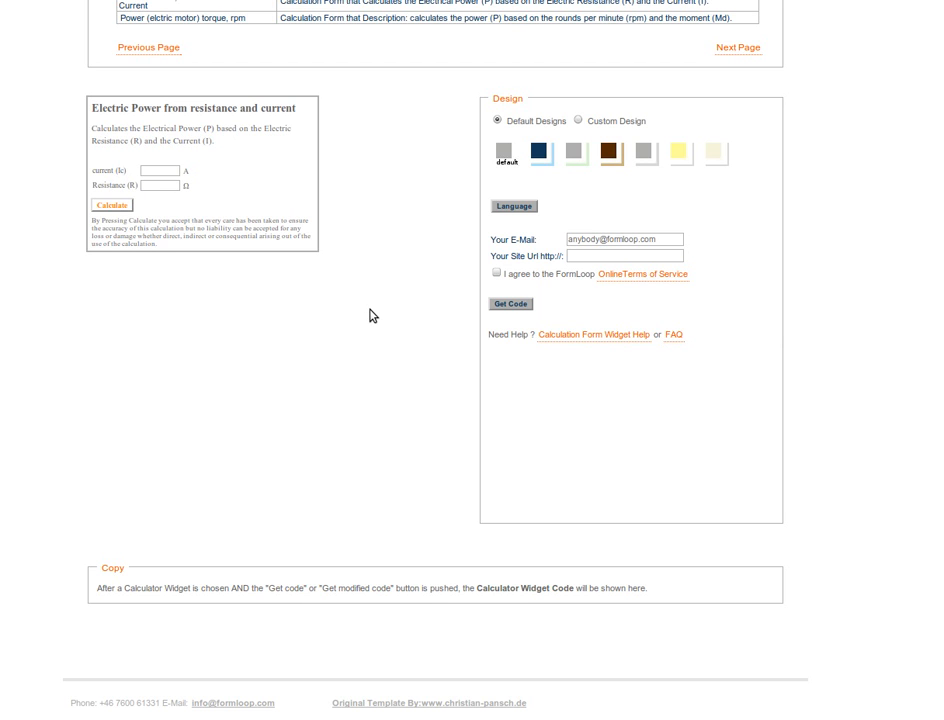
{"action": "left_click", "coordinate": [573, 153]}
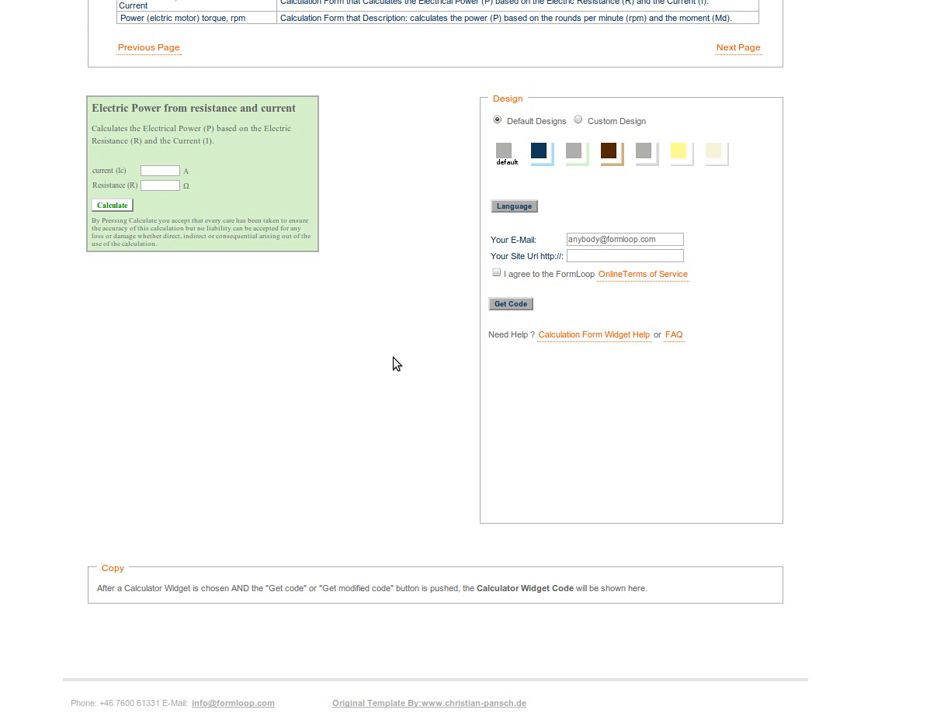